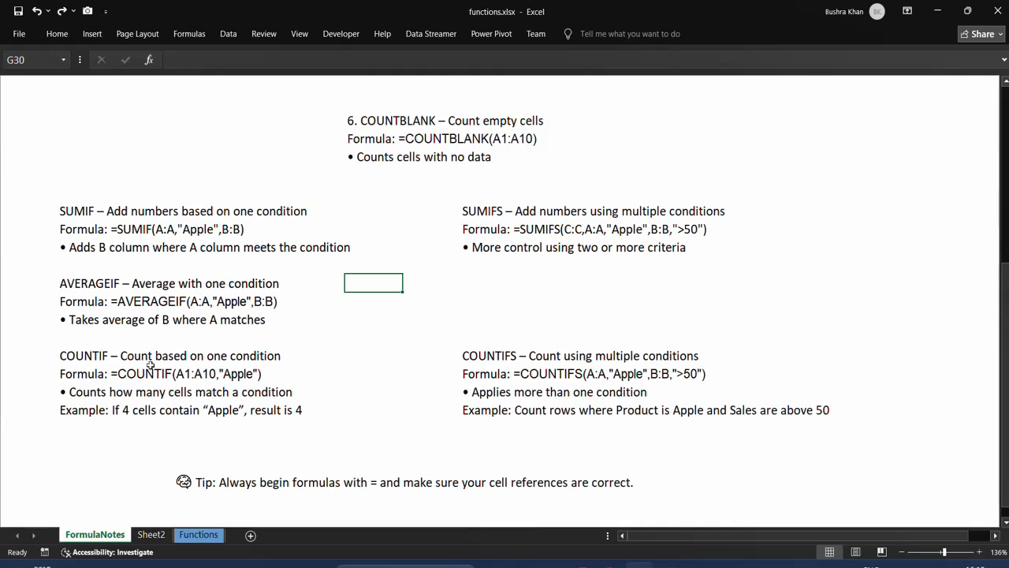
On Sheet2, start a SUMIF formula in H11 with the Product cells B4:B19 as the criteria range
click(152, 534)
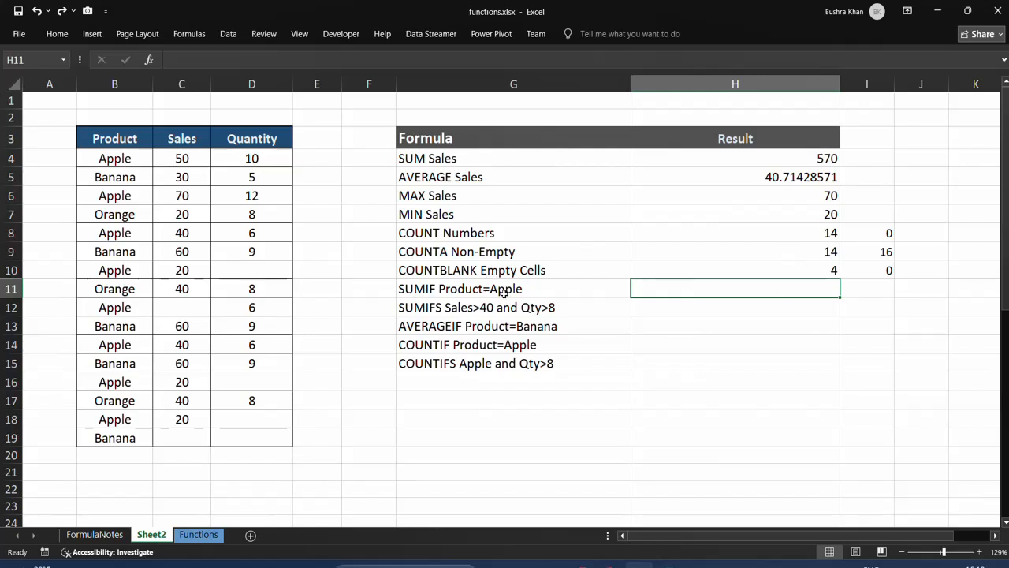
text(=s)
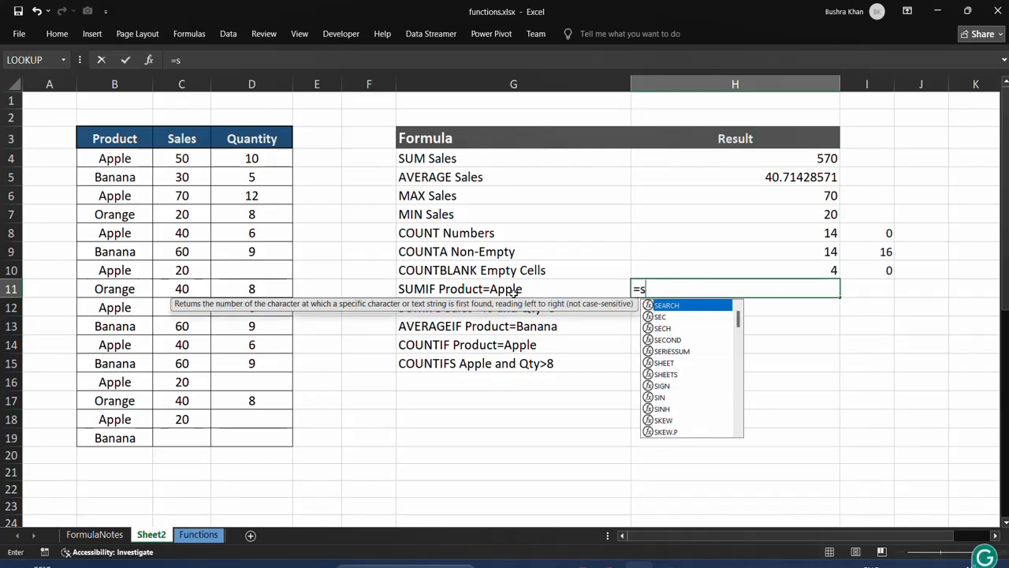
text(umi)
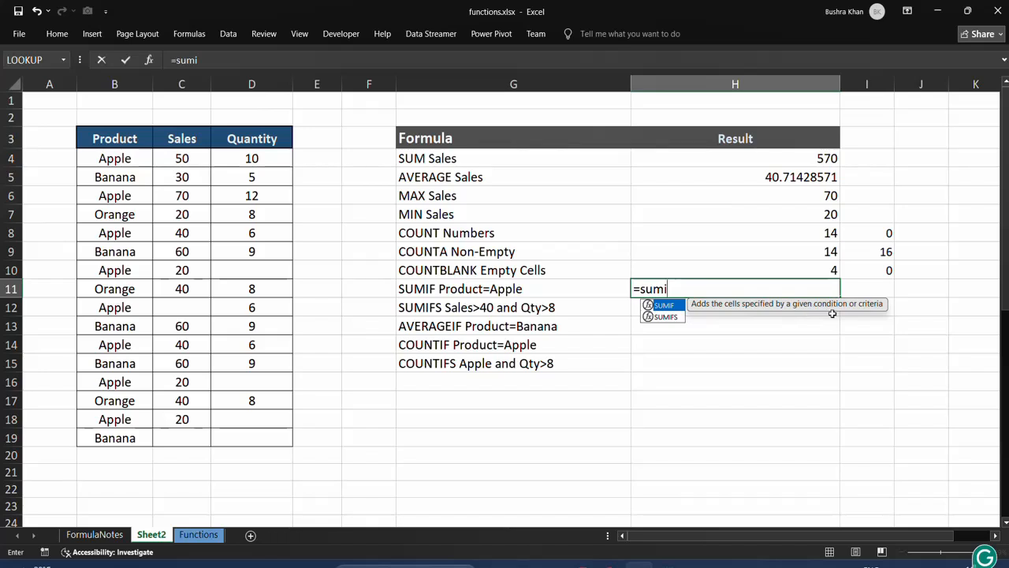
key(Tab)
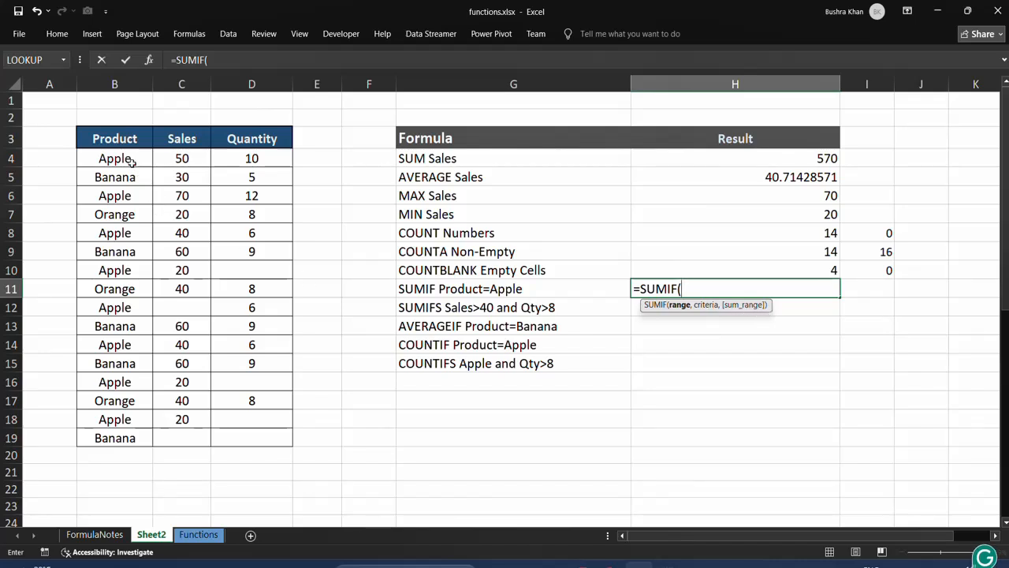
drag(132, 161, 108, 435)
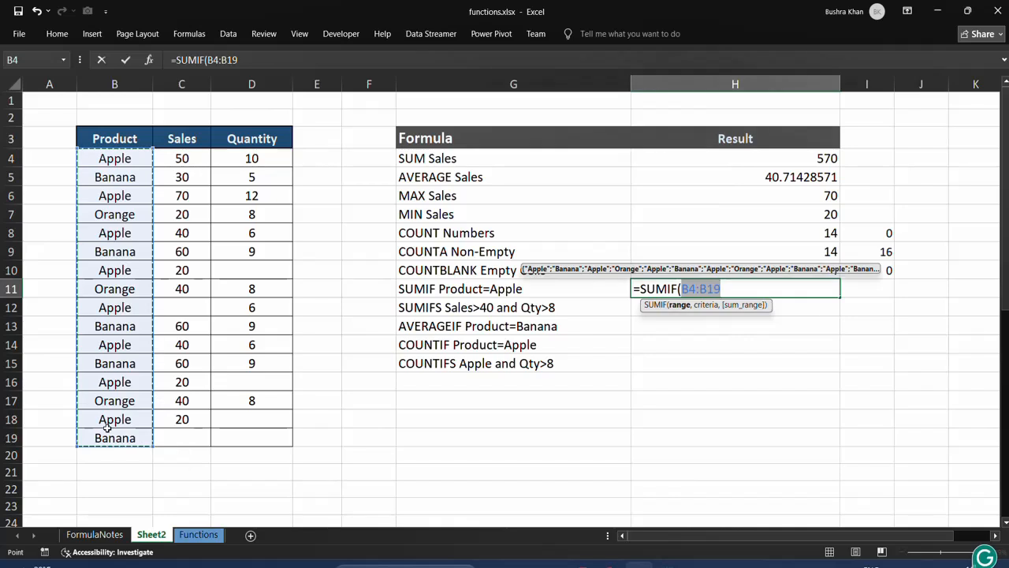
text(,)
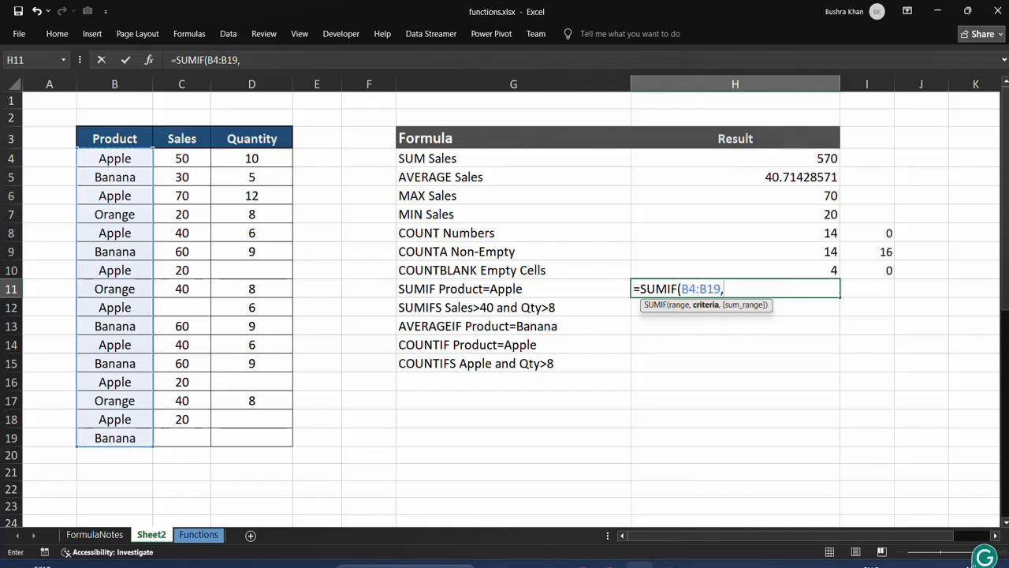
Complete the H11 SUMIF formula with the criterion "Apple" and the Sales cells C4:C19 as the sum range
click(697, 565)
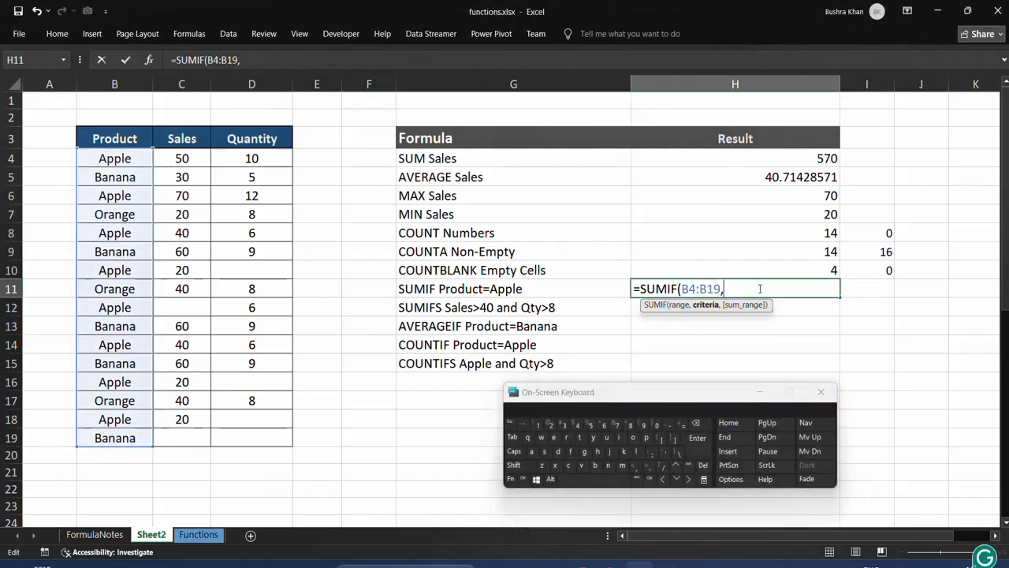
click(513, 464)
click(664, 452)
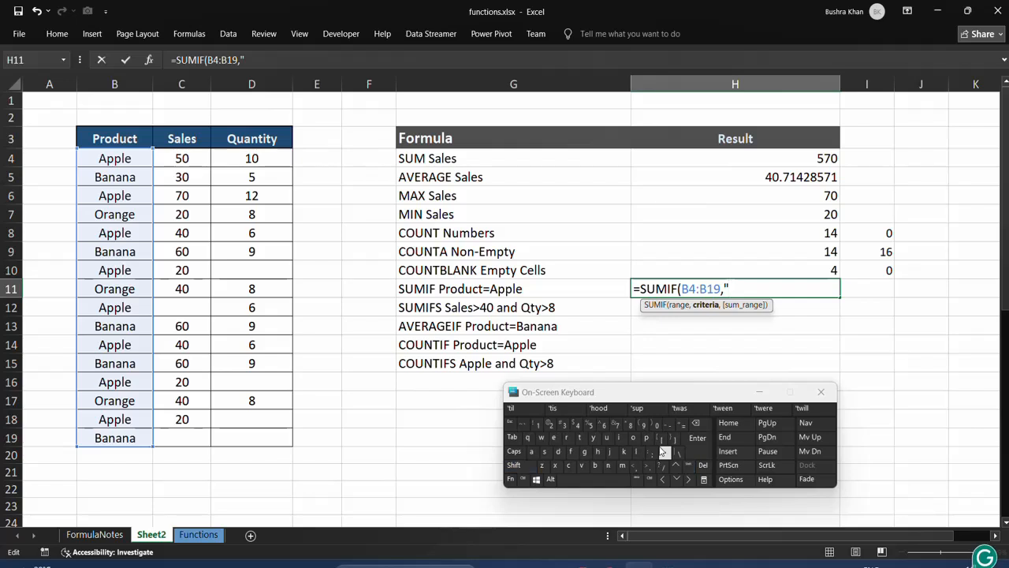
click(513, 464)
click(664, 452)
text(Apple")
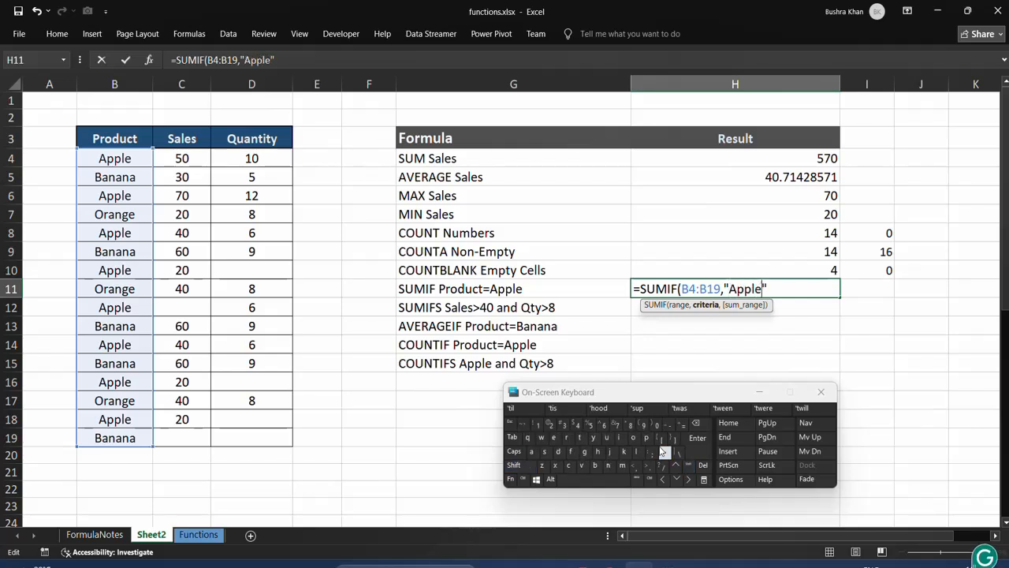
text(,)
drag(186, 156, 189, 443)
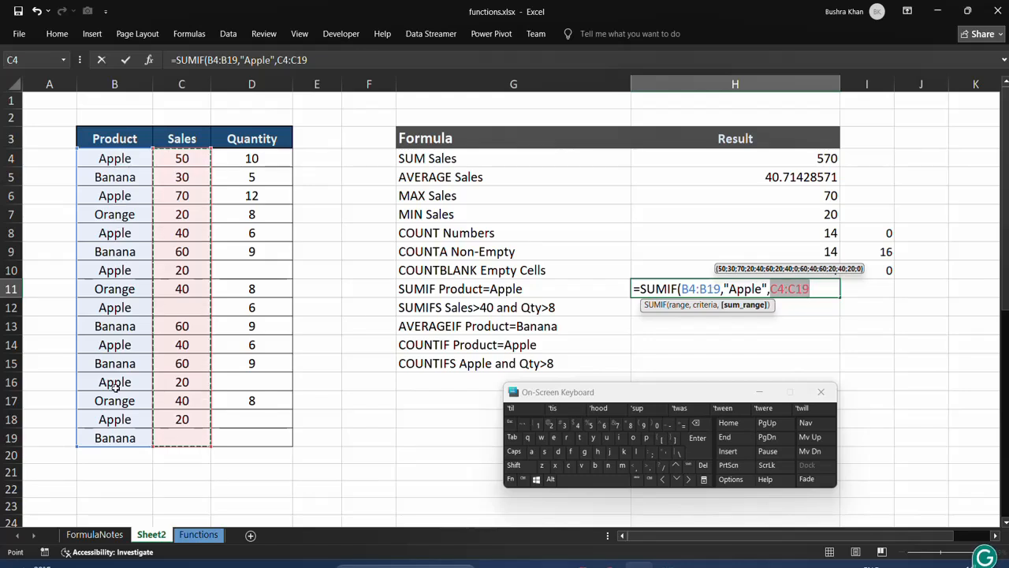
key(Return)
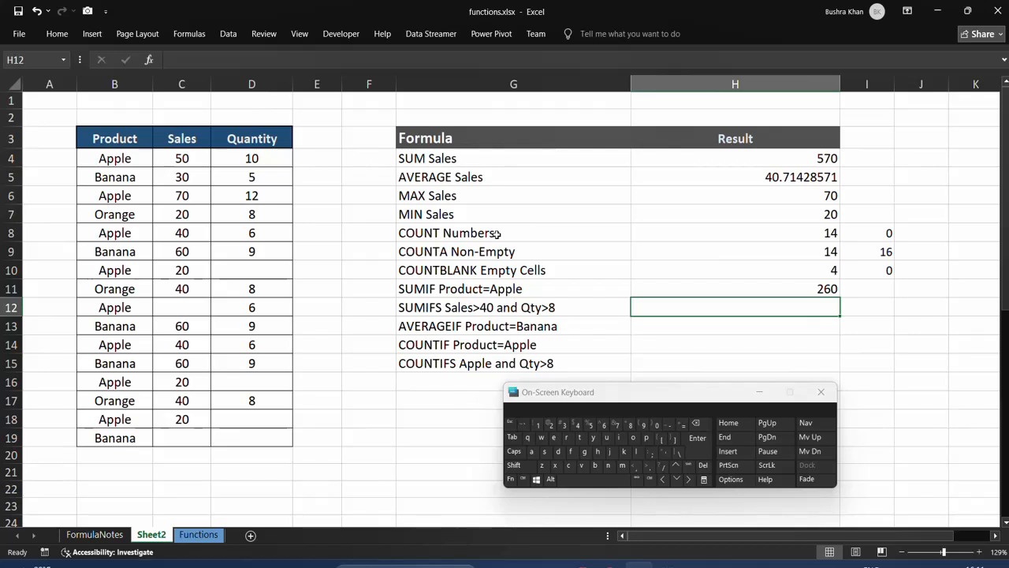
Compare the SUM Sales row with the SUMIF Product=Apple row and move the on-screen keyboard lower, clear of the tables
drag(448, 157, 827, 157)
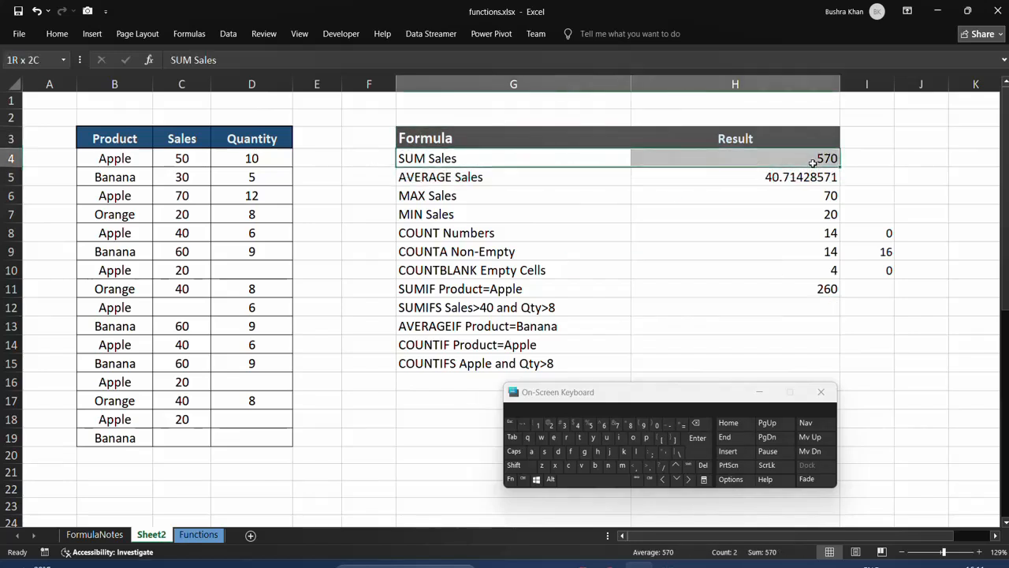
drag(744, 288, 526, 289)
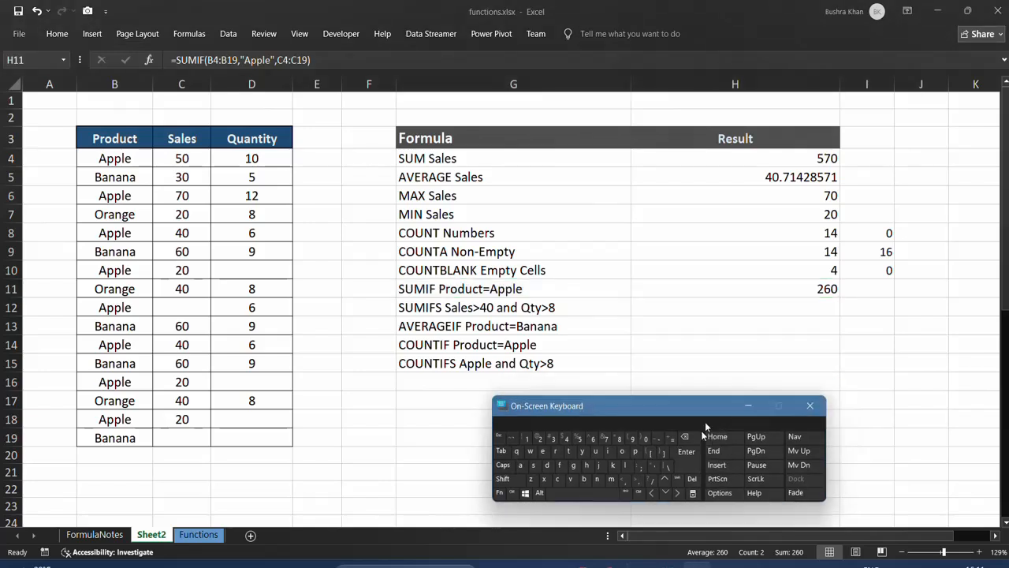
drag(705, 421, 651, 500)
click(693, 283)
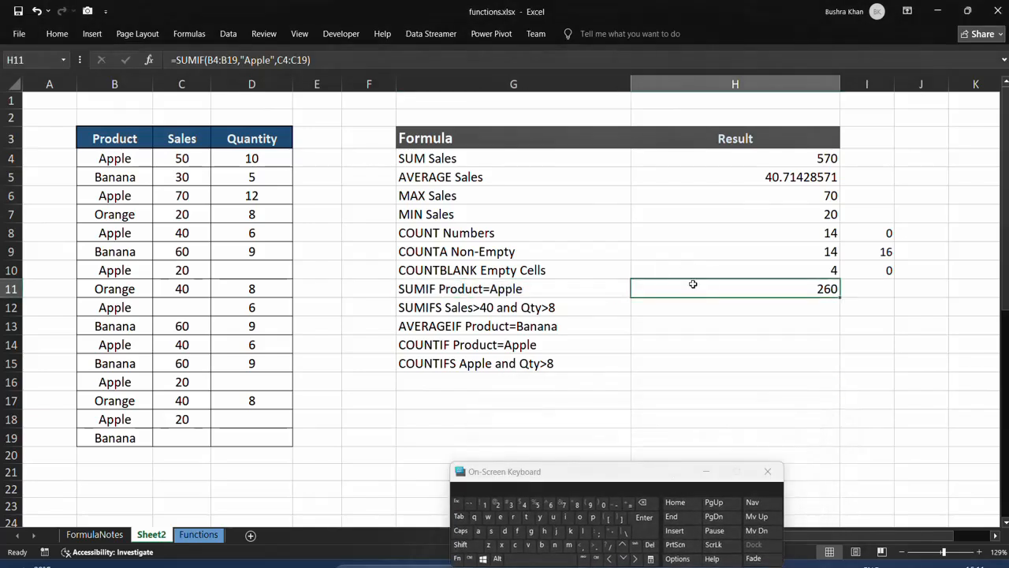
Start a SUMIFS formula in H12 with the Sales cells C4:C19 as the sum range
click(670, 312)
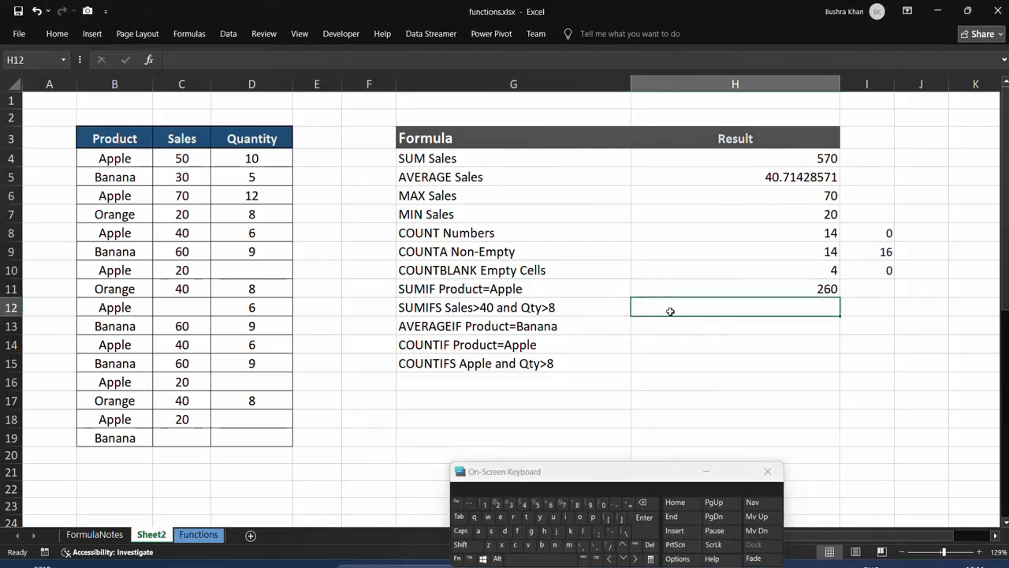
text(=)
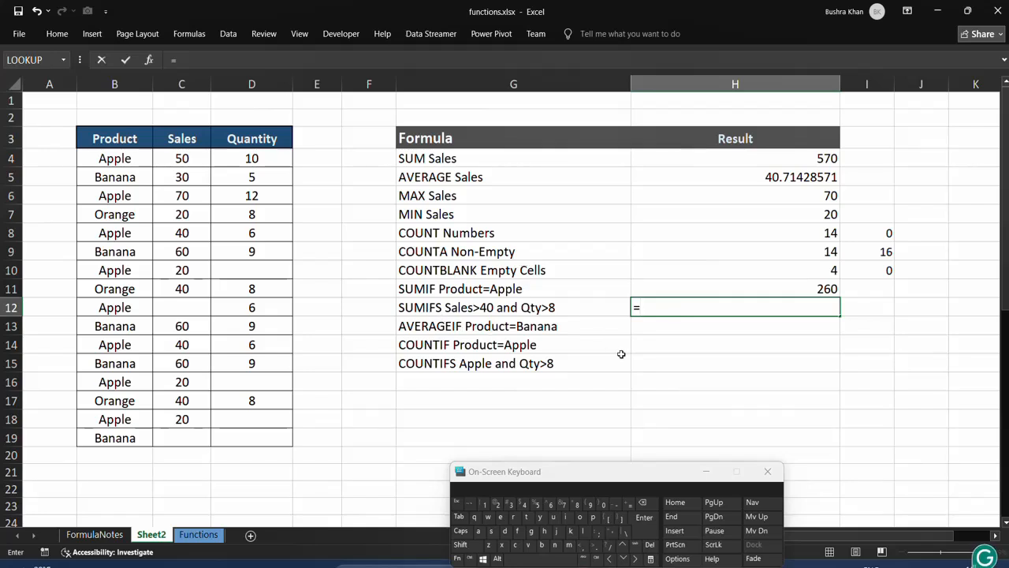
text(sumi)
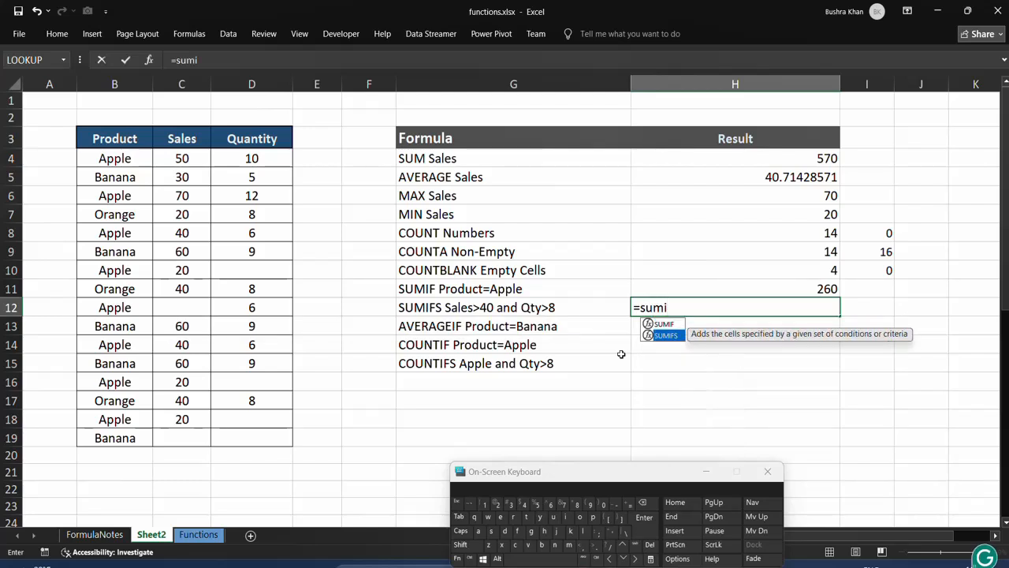
key(Down)
click(623, 545)
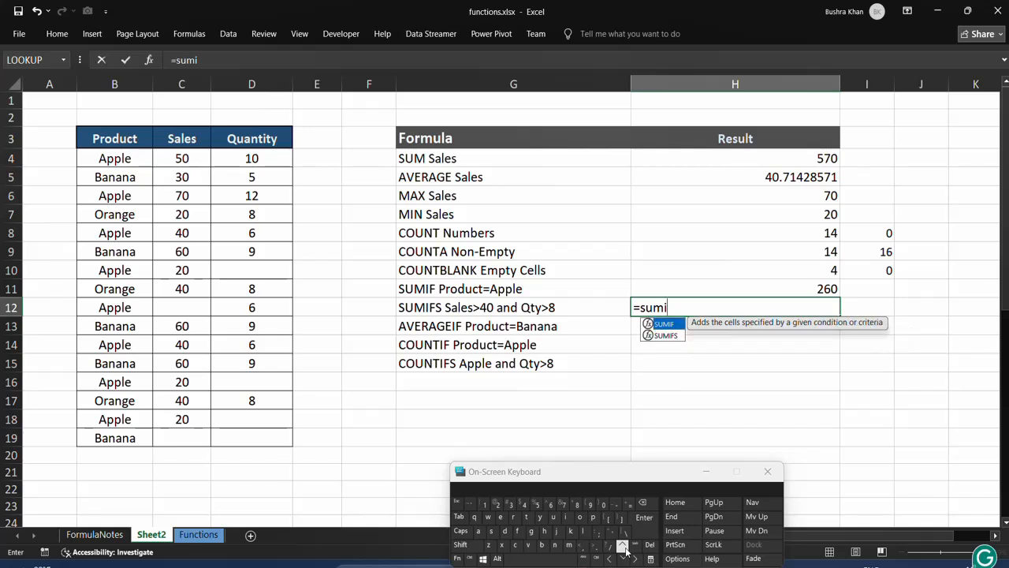
click(623, 558)
click(623, 546)
click(623, 558)
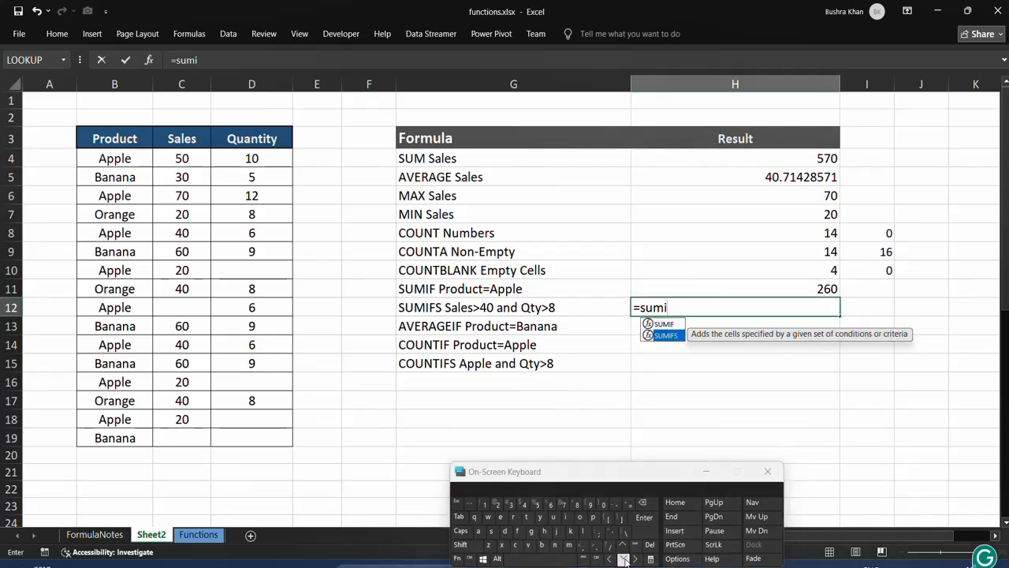
click(461, 517)
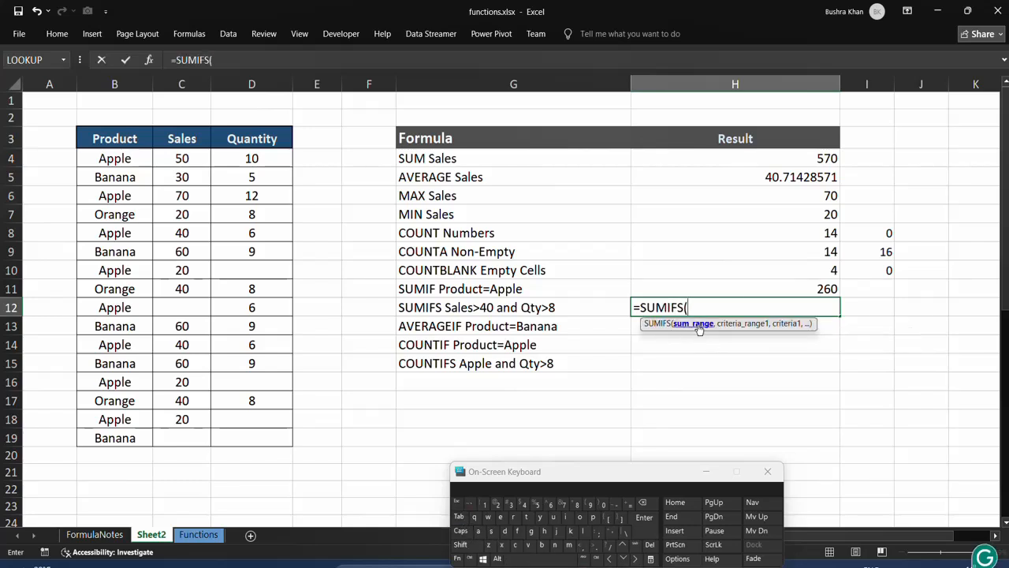
drag(203, 161, 189, 433)
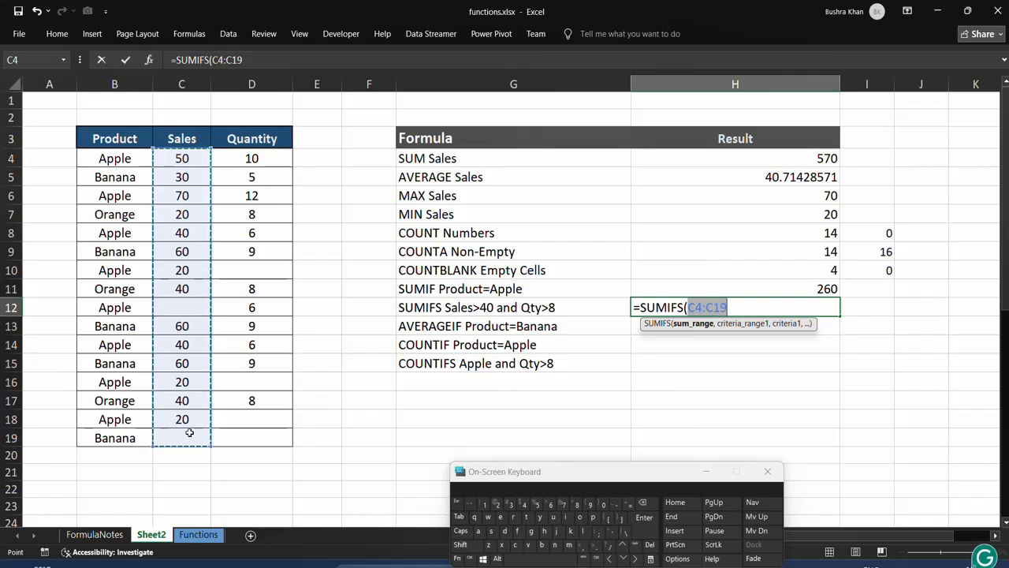
text(,)
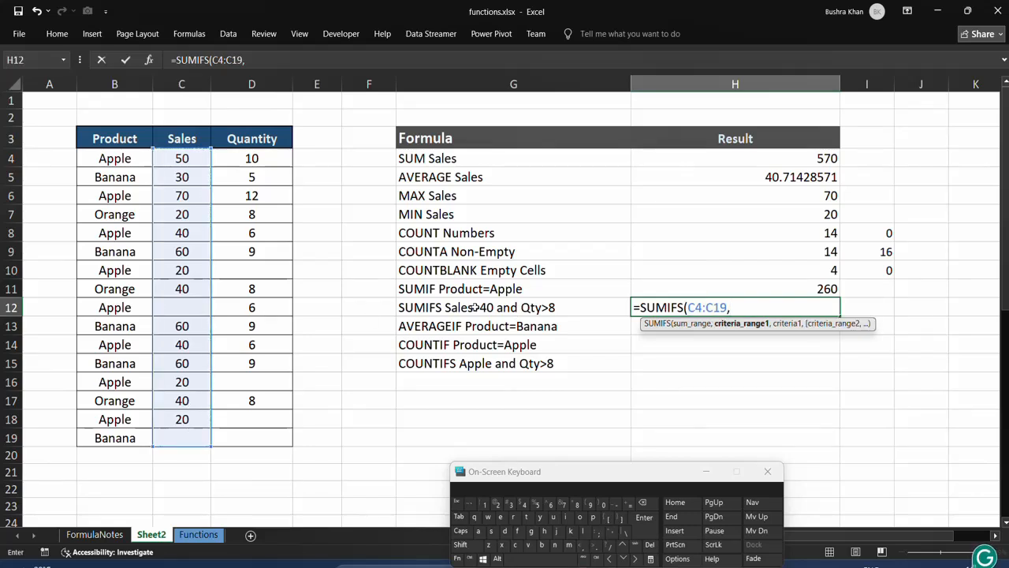
Add the Sales cells C4:C19 as the first criteria range in the SUMIFS formula, with the criterion ">40"
mouse_move(184, 158)
mouse_down()
mouse_move(203, 363)
mouse_move(197, 441)
mouse_move(181, 159)
mouse_up()
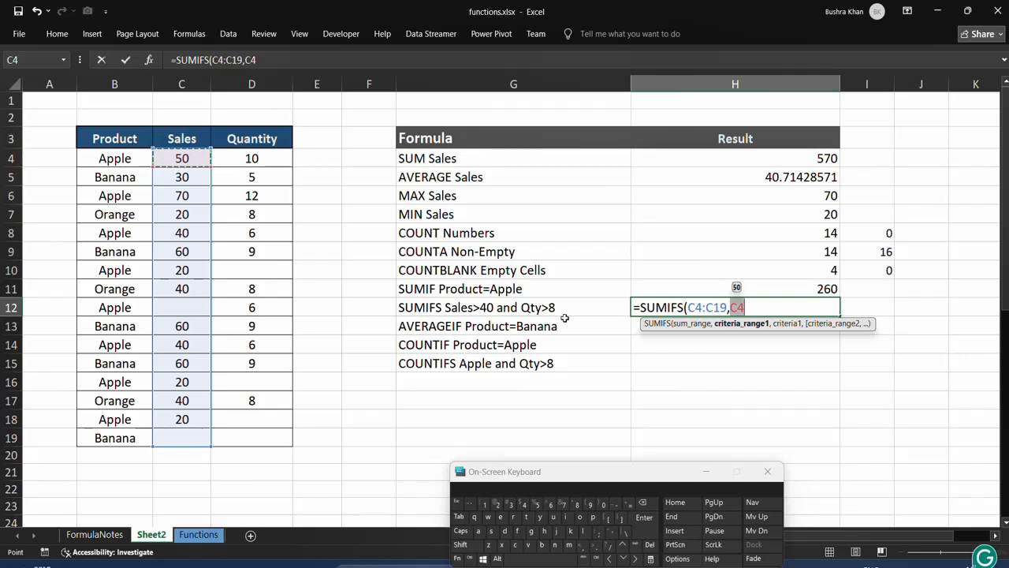
drag(192, 154, 205, 442)
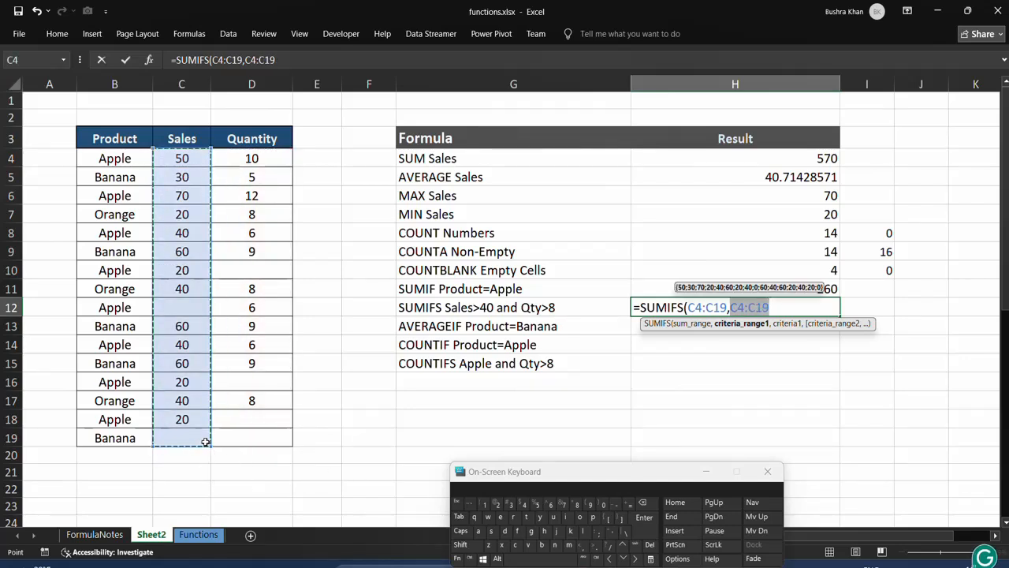
text(,)
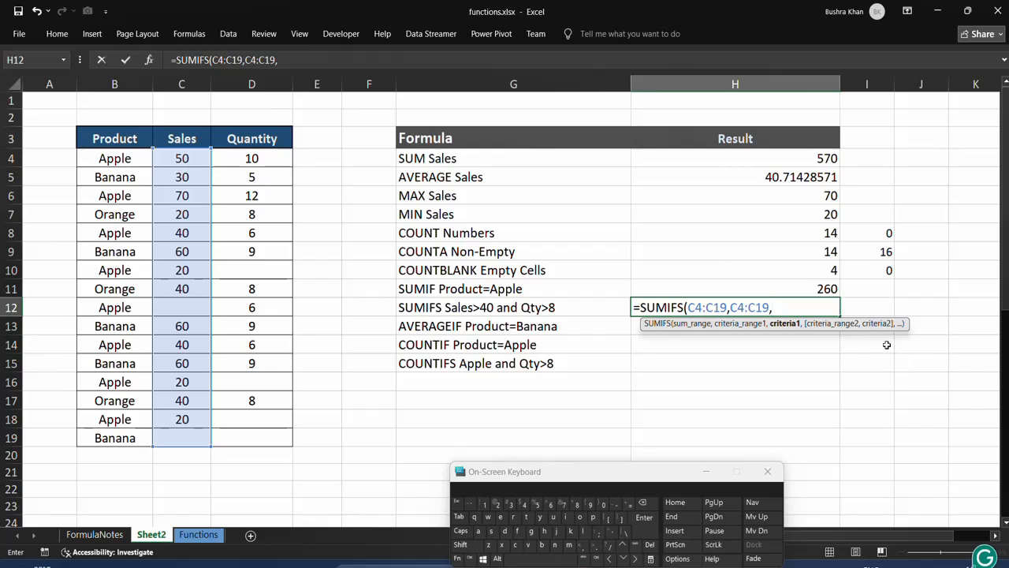
key(shift)
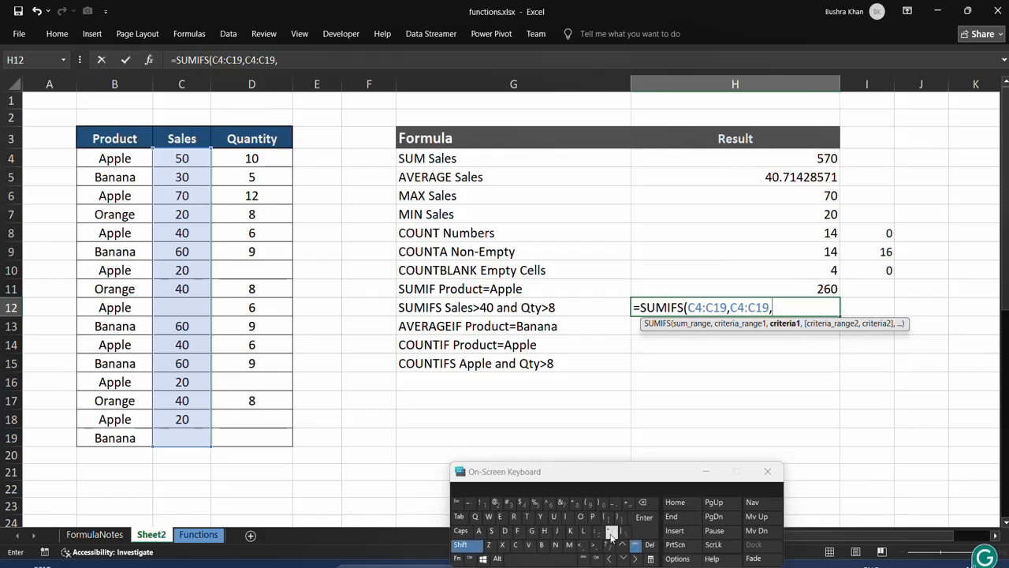
text(")
key(shift)
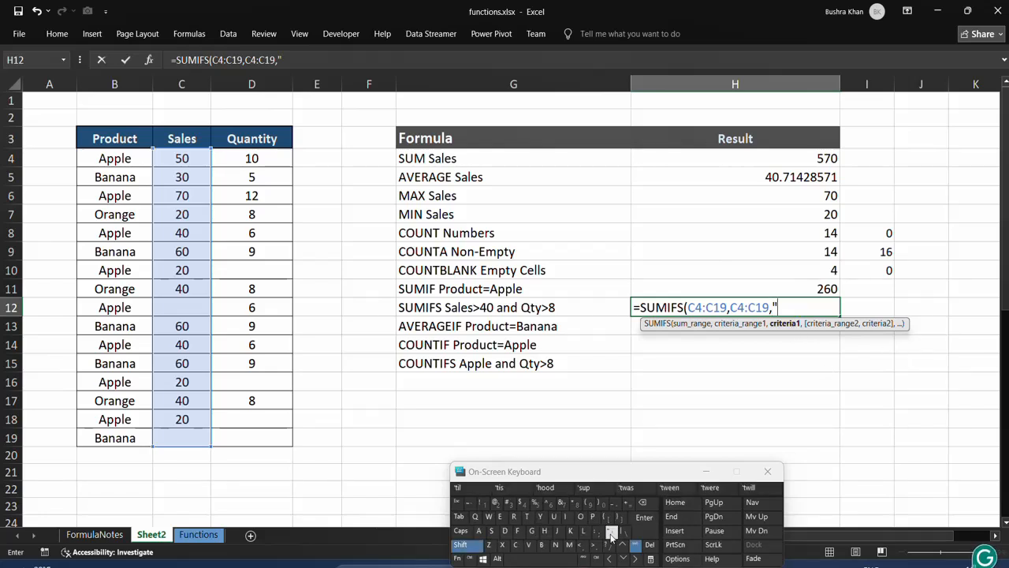
text(>)
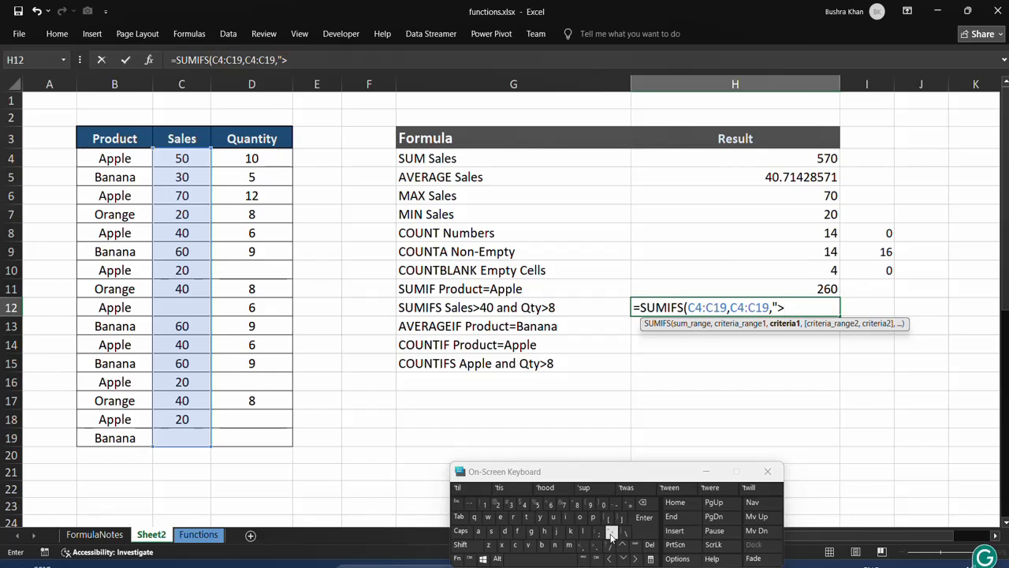
text(40",)
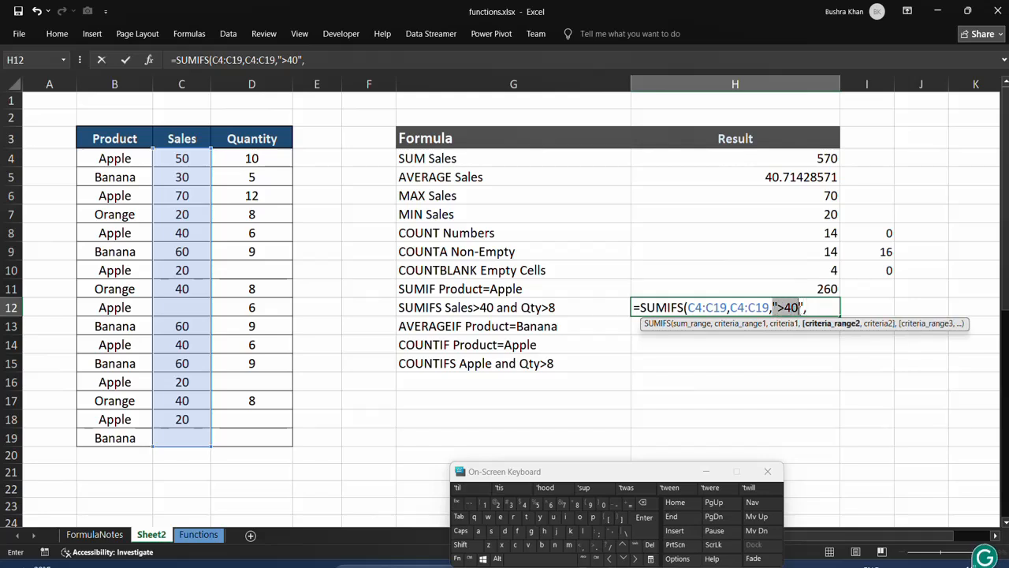
click(801, 308)
click(750, 307)
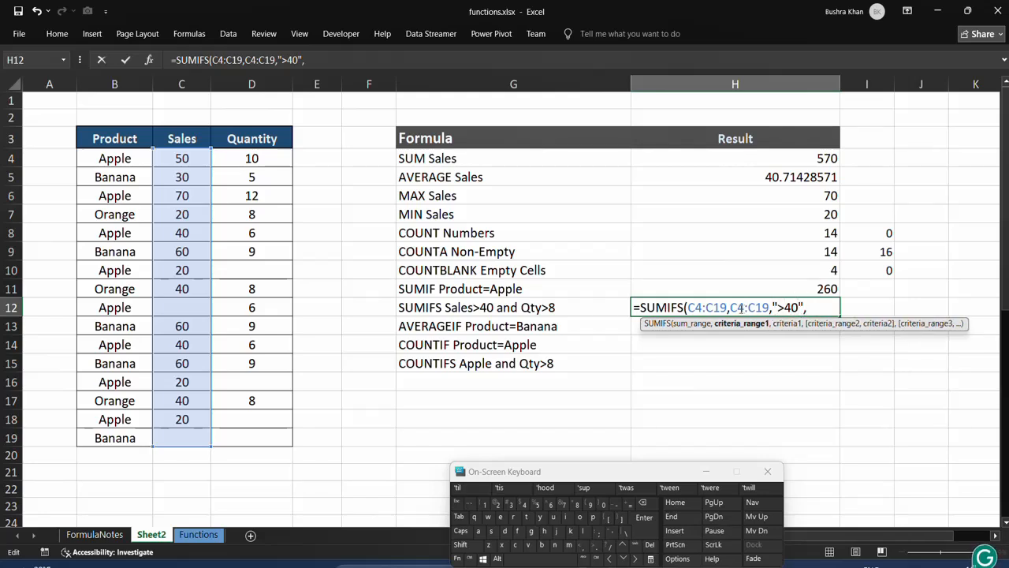
double_click(741, 308)
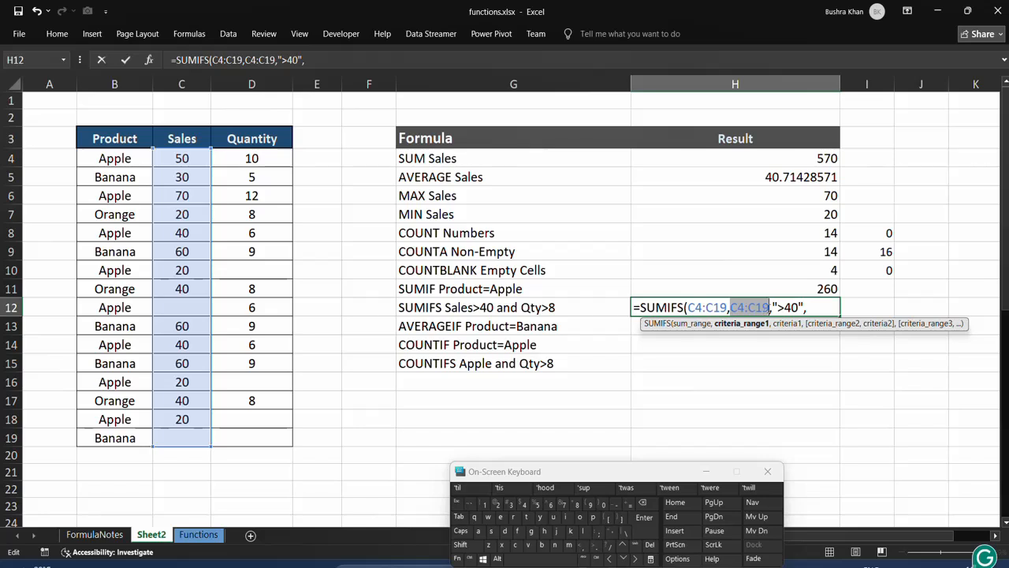
click(786, 308)
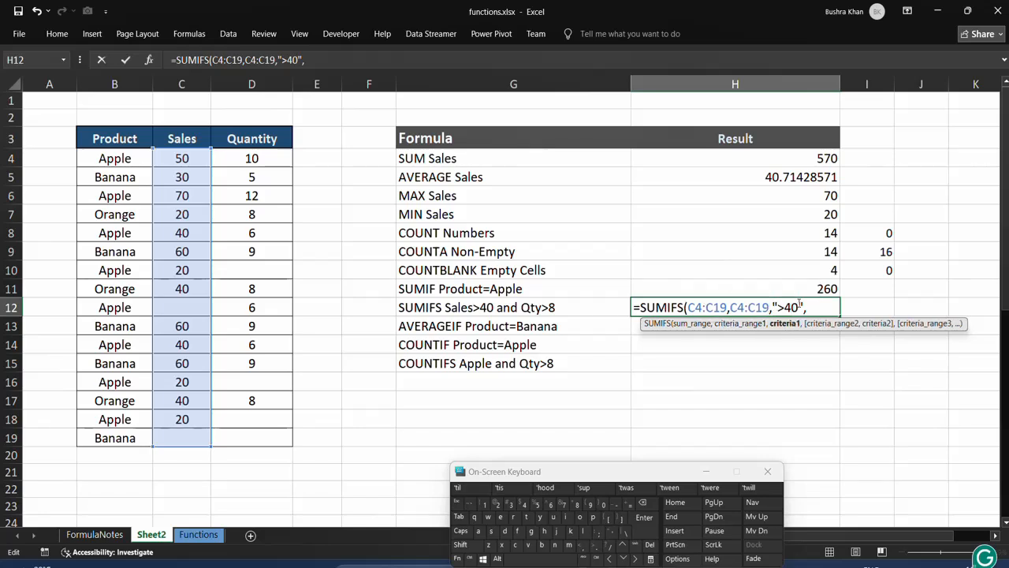
Complete the H12 SUMIFS formula with the Quantity cells D4:D19 as the second criteria range and the criterion ">8"
click(808, 307)
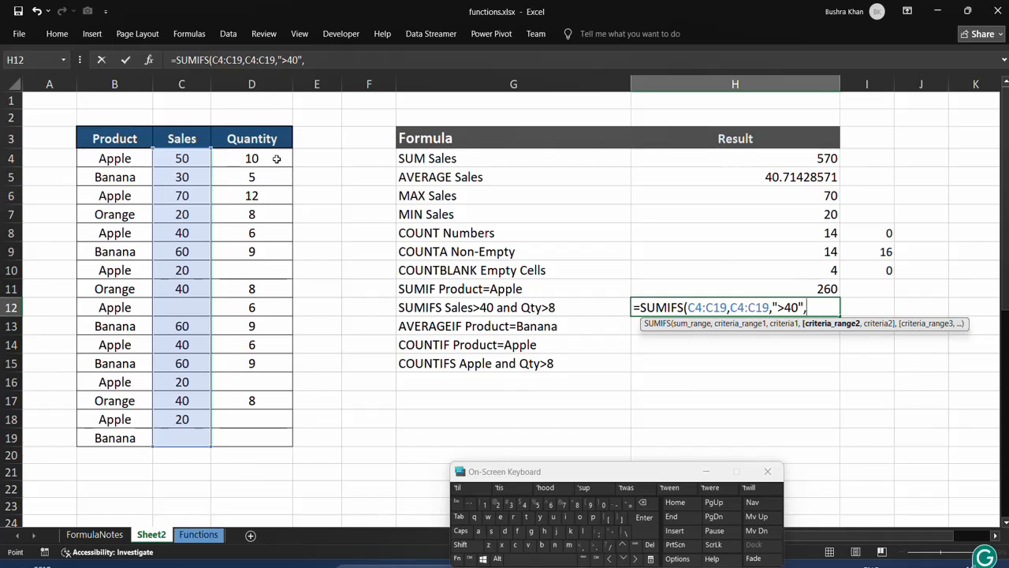
drag(277, 158, 270, 447)
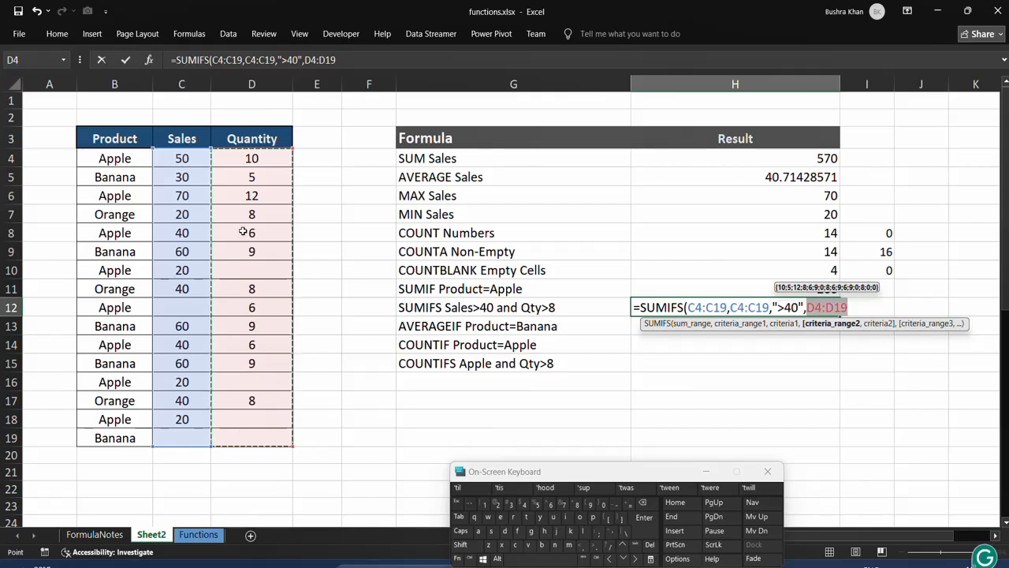
text(,)
click(460, 544)
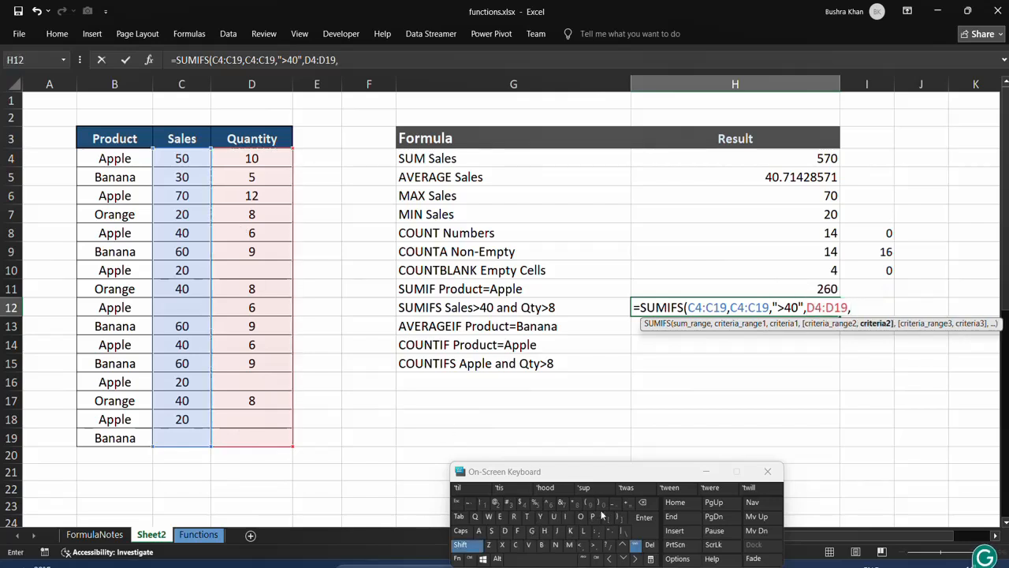
click(611, 531)
text("))
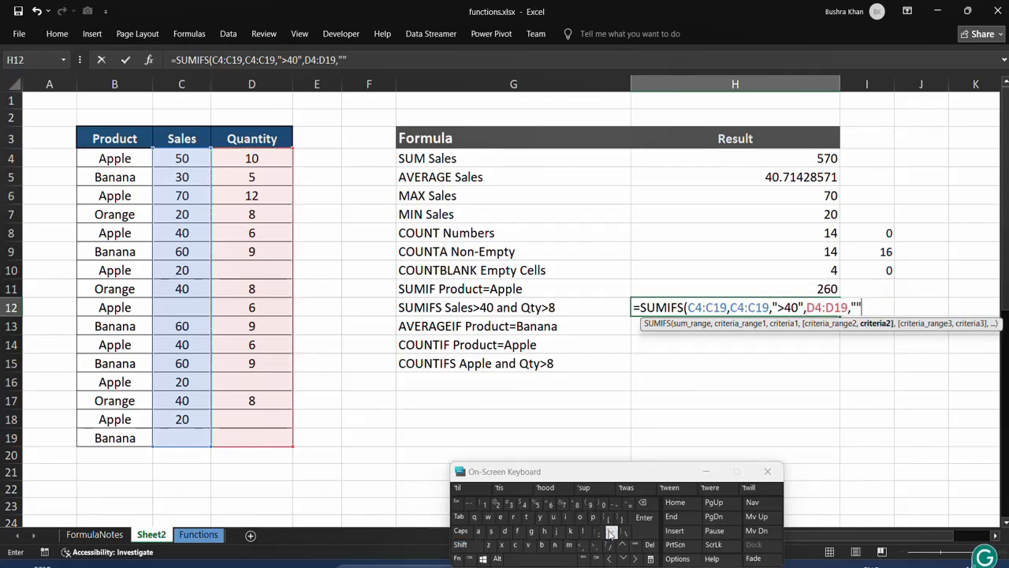
click(855, 307)
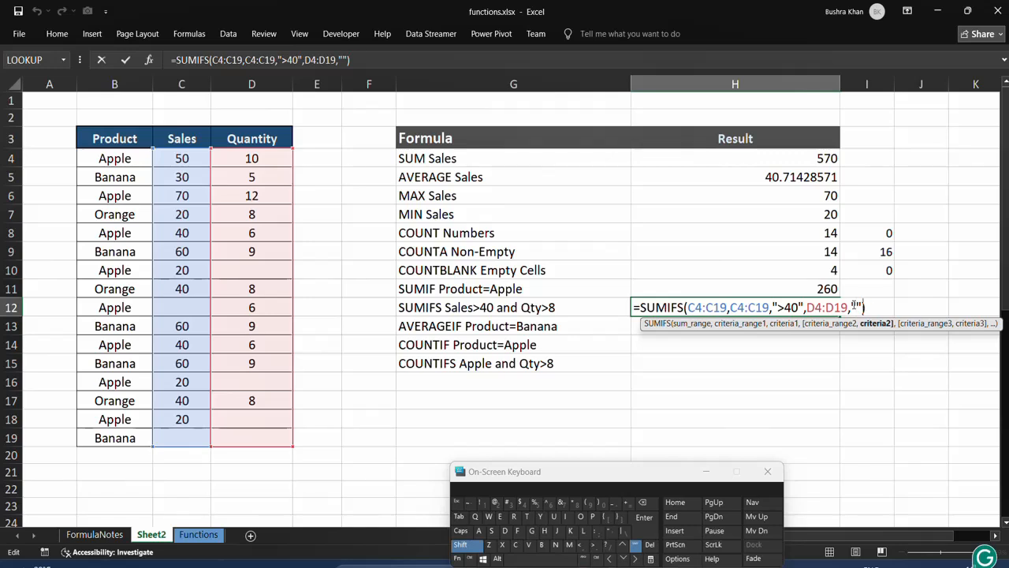
text(>8)
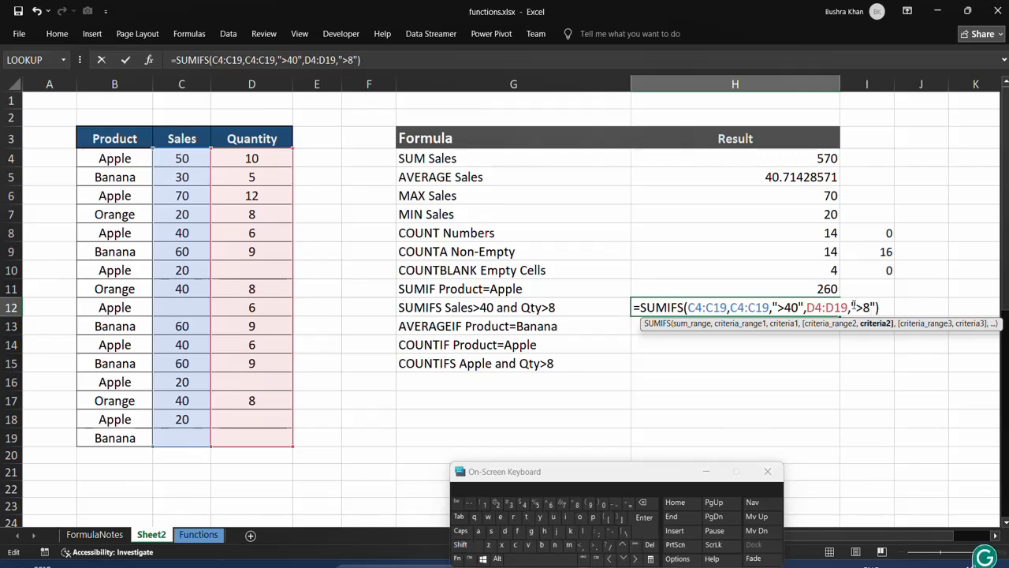
key(Return)
Review the SUMIFS formula in H12 and compare it with the SUMIF Product=Apple row above
click(815, 304)
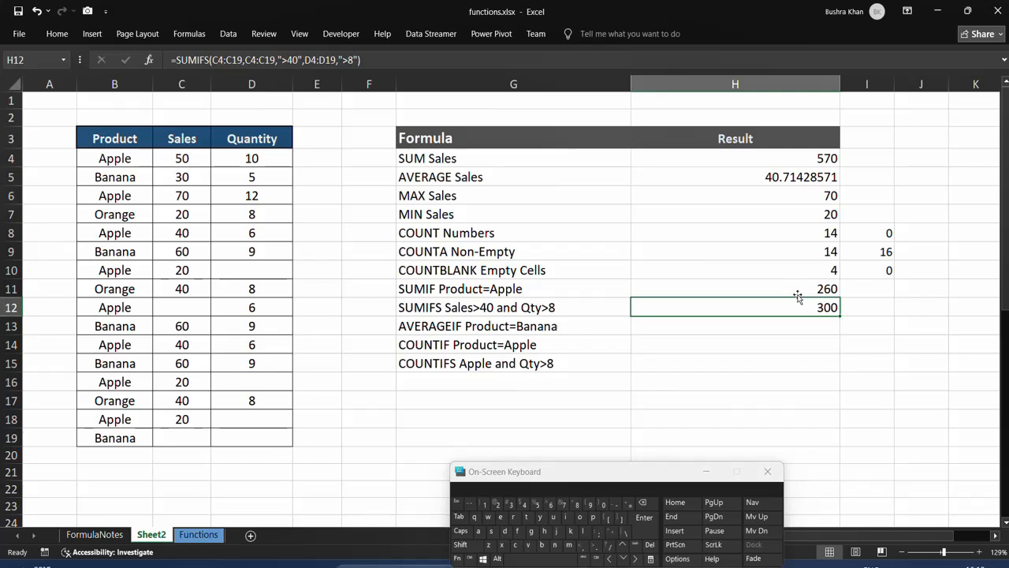
click(798, 291)
click(559, 288)
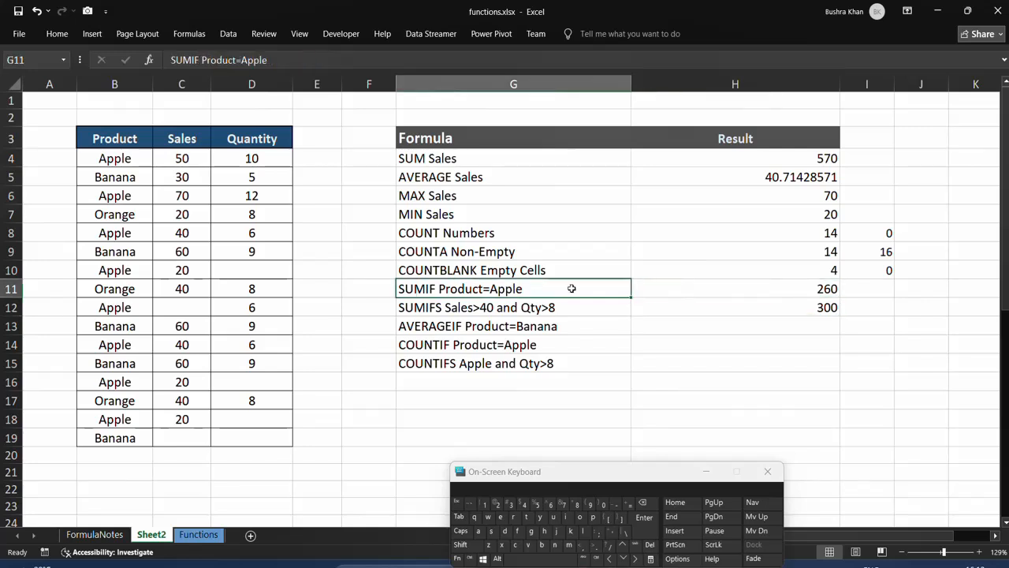
click(715, 311)
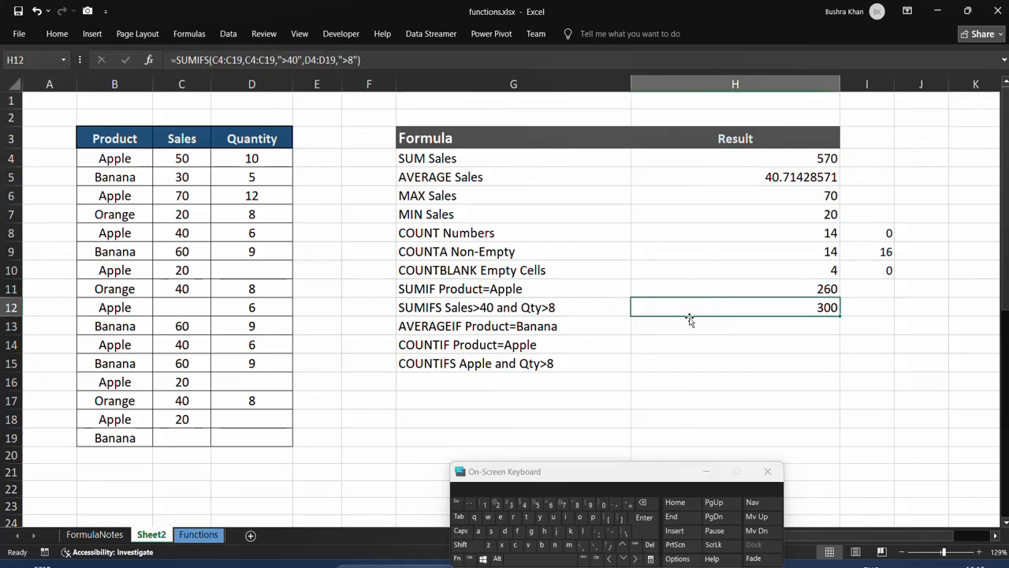
click(691, 321)
Start a second SUMIFS formula in I12 with the Sales cells C4:C19 as the sum range
click(873, 306)
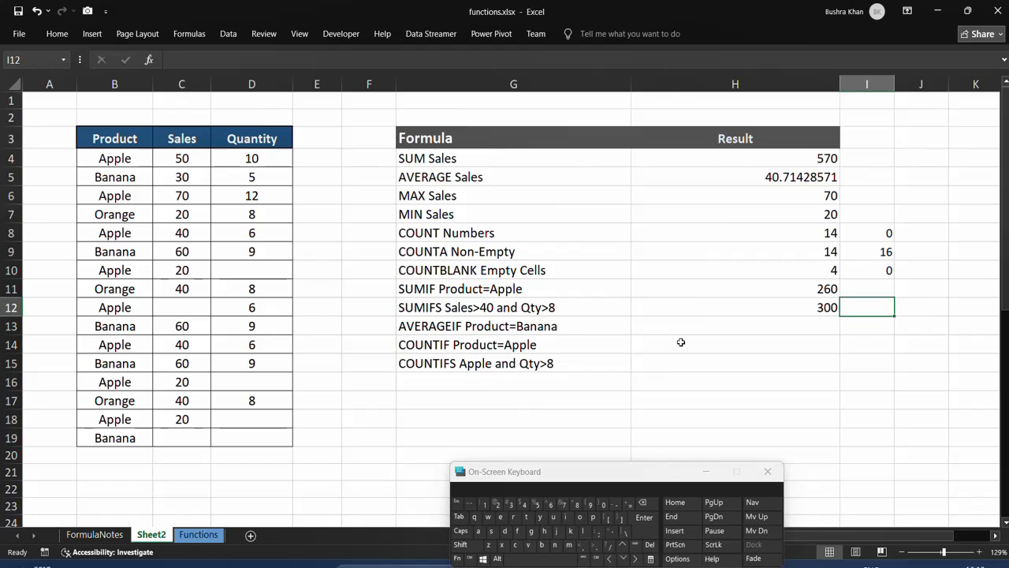
text(=s)
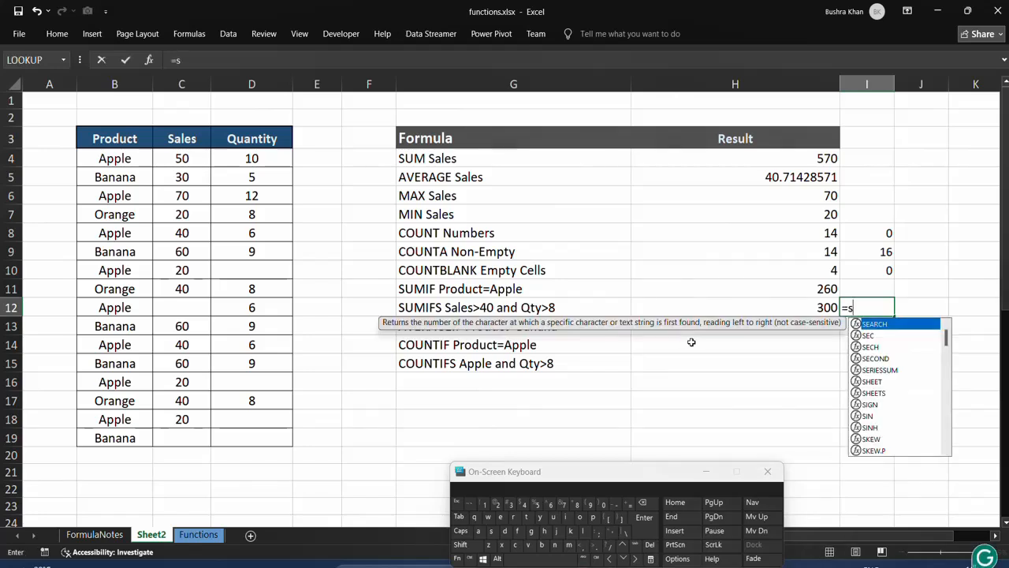
text(umi)
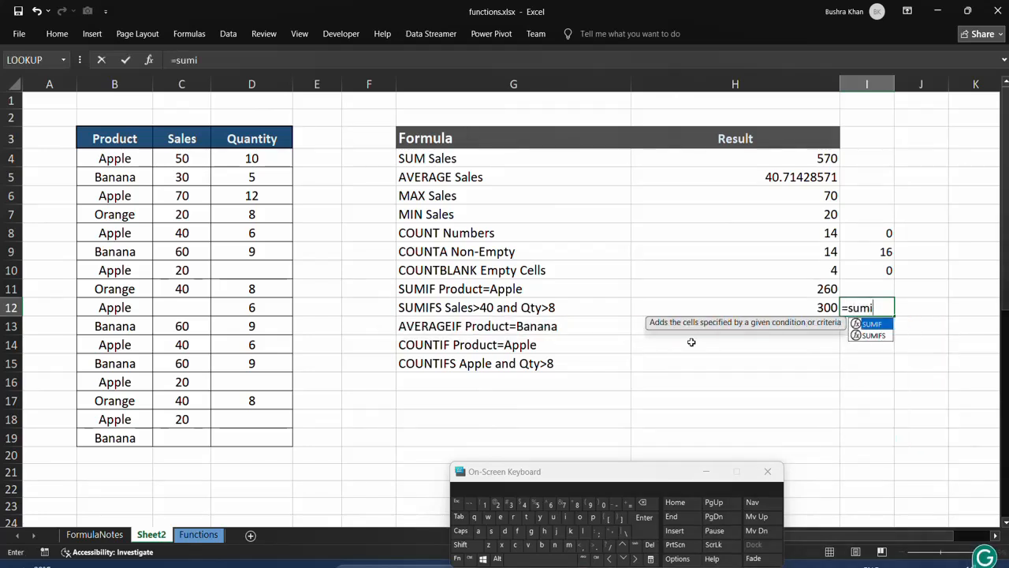
text(fs)
key(Tab)
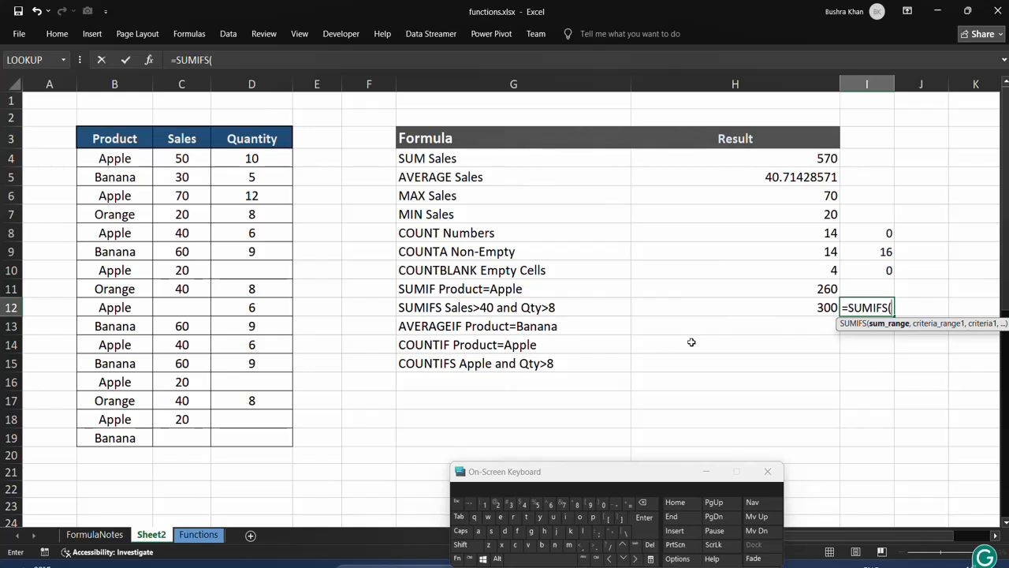
drag(180, 162, 174, 435)
text(,)
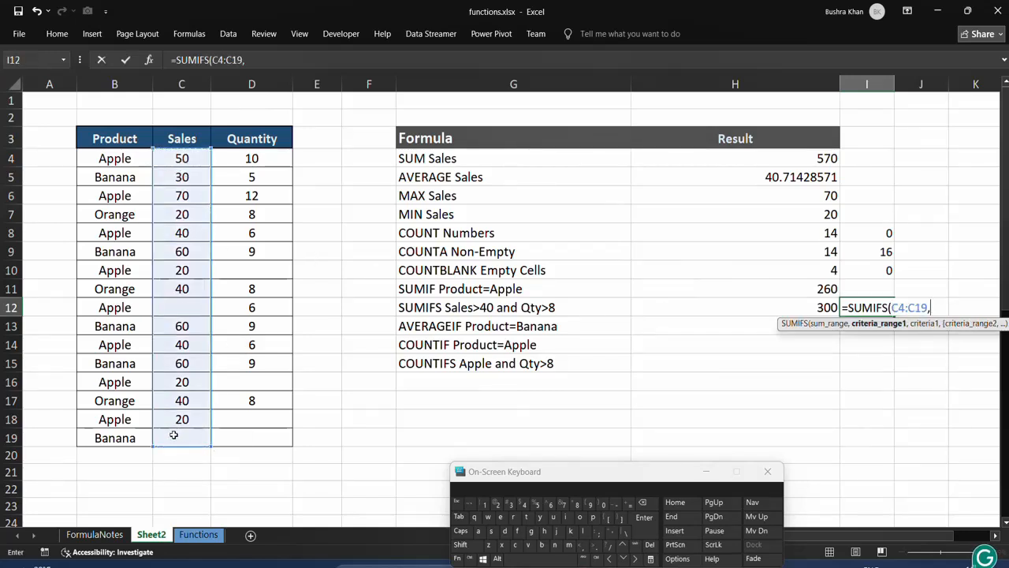
Add the Product cells B4:B19 as the first criteria range in the I12 formula, with the criterion "Apple"
drag(123, 159, 122, 441)
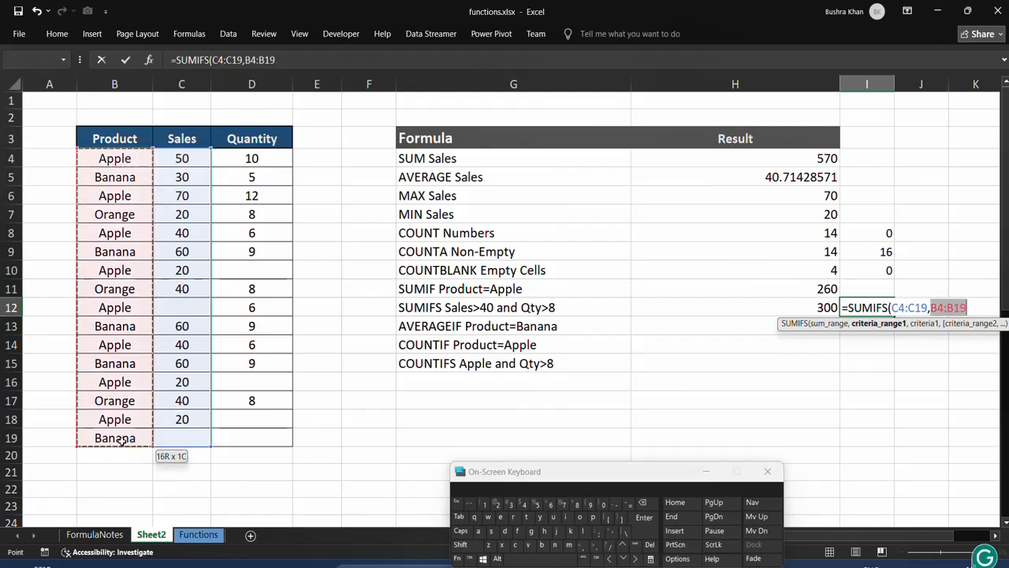
text(,)
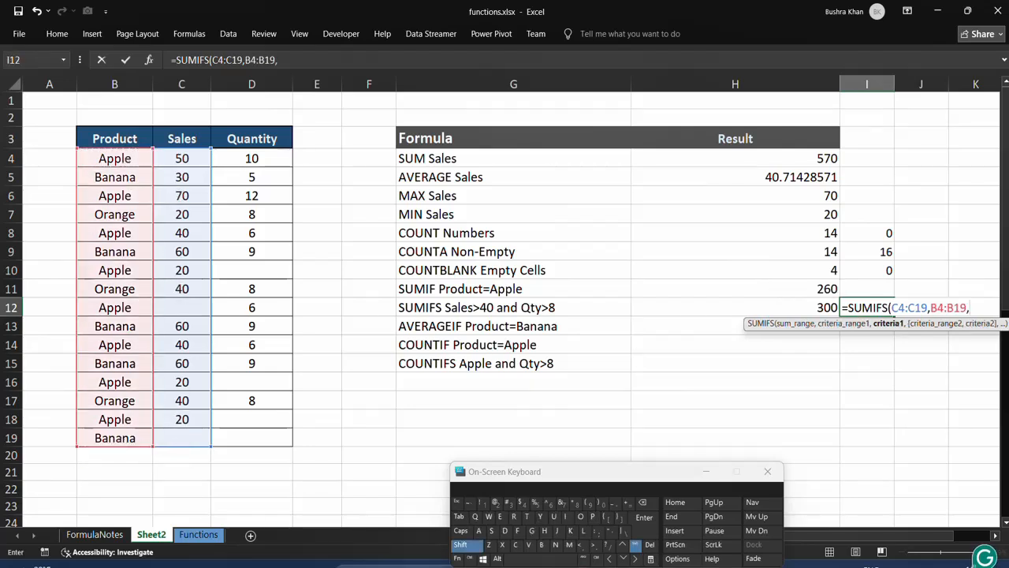
click(613, 533)
text(A)
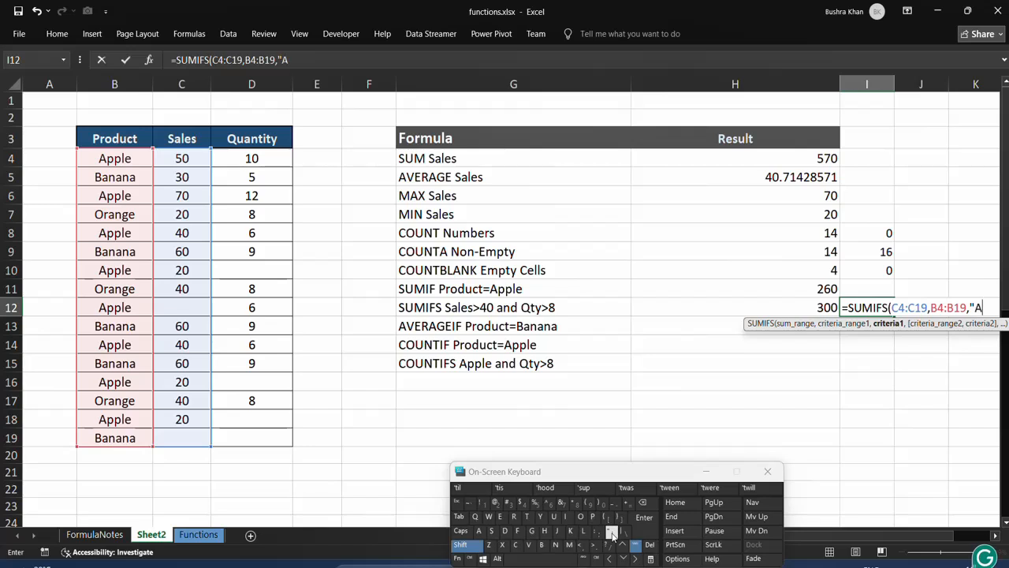
text(ppl)
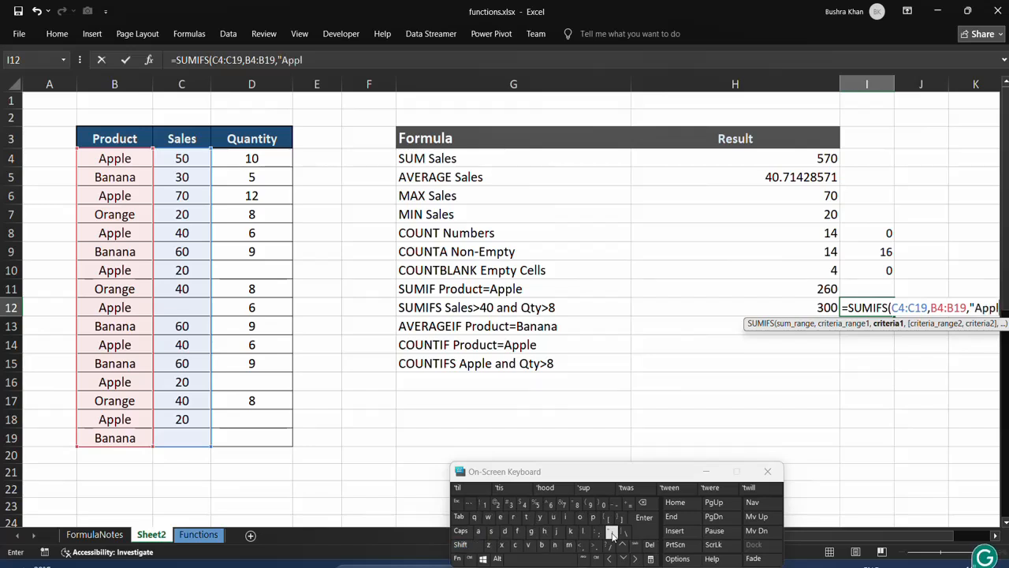
text(e)
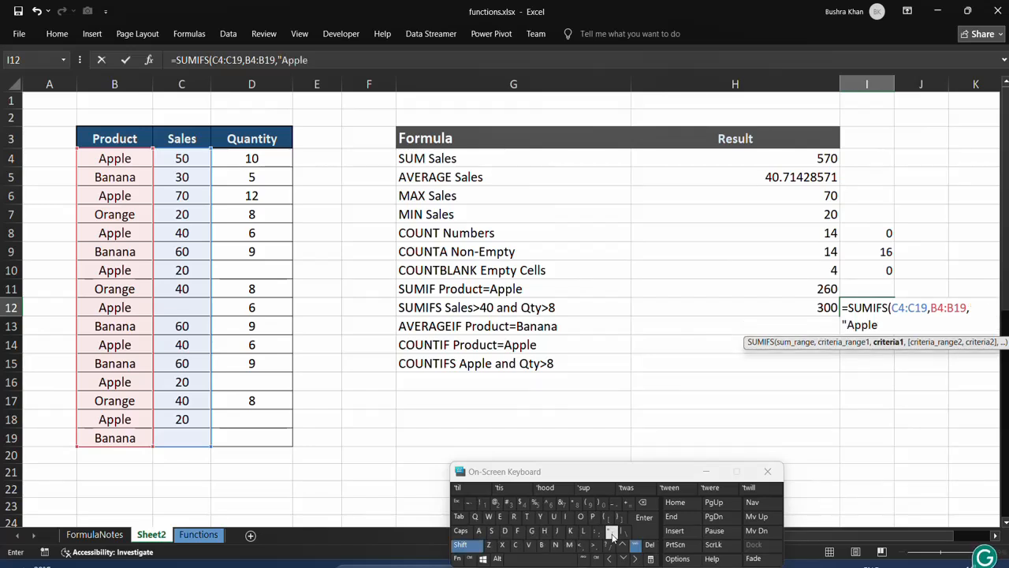
click(613, 534)
text(,)
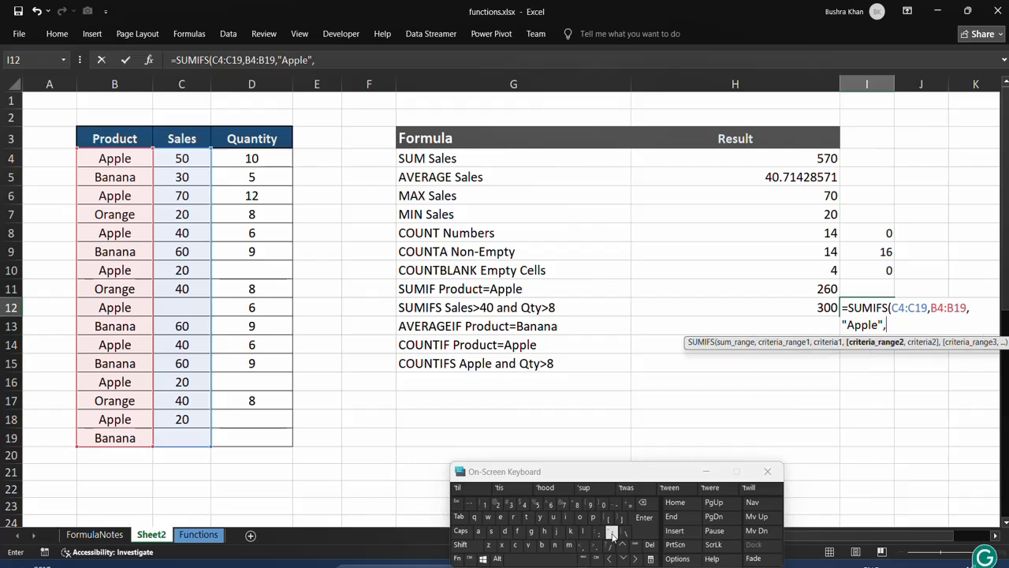
Complete the I12 SUMIFS formula with the Quantity cells D4:D19 as the second criteria range and the criterion ">8"
drag(258, 158, 268, 438)
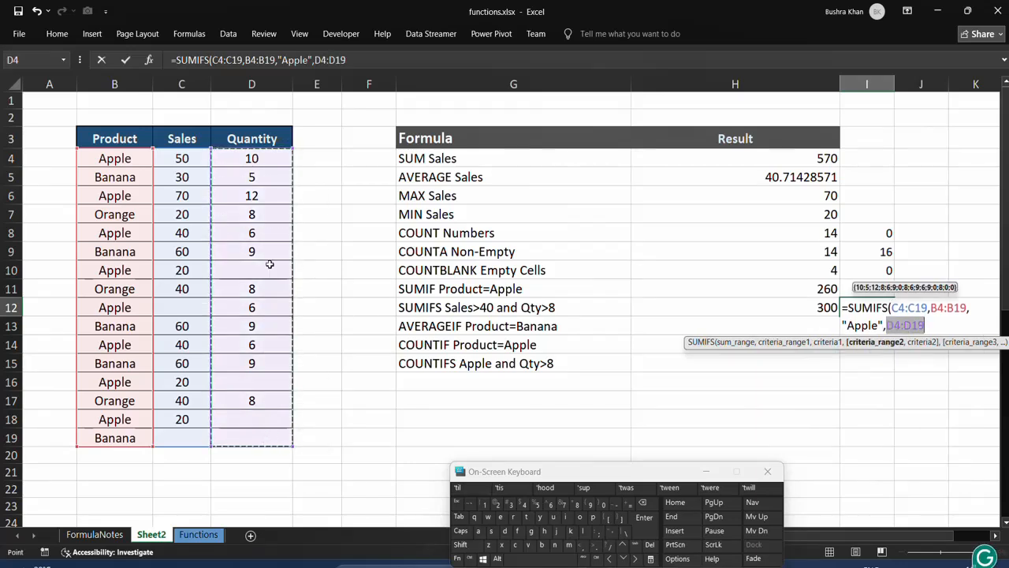
text(,)
key(shift)
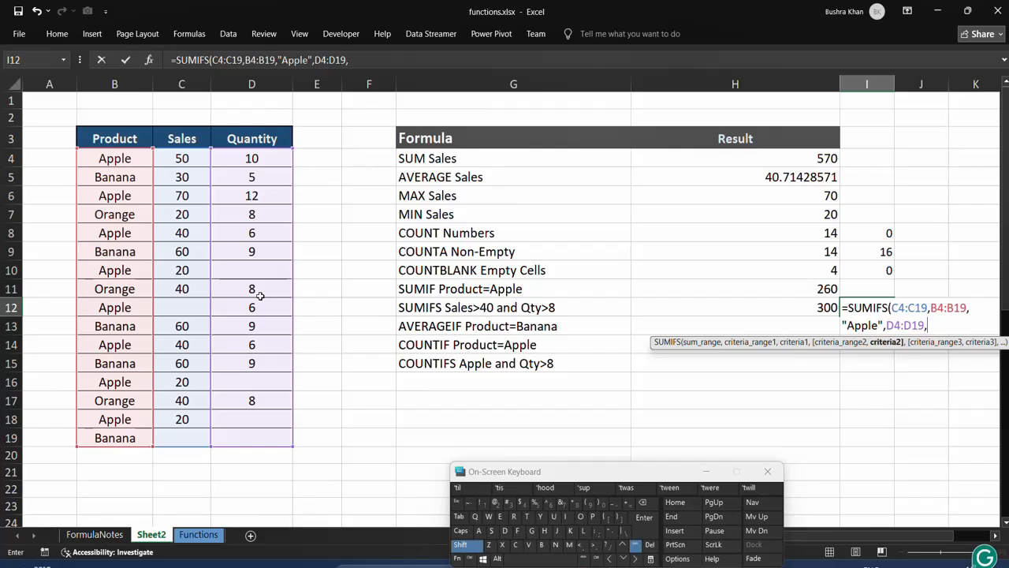
click(611, 532)
key(shift)
shift+click(612, 533)
text())
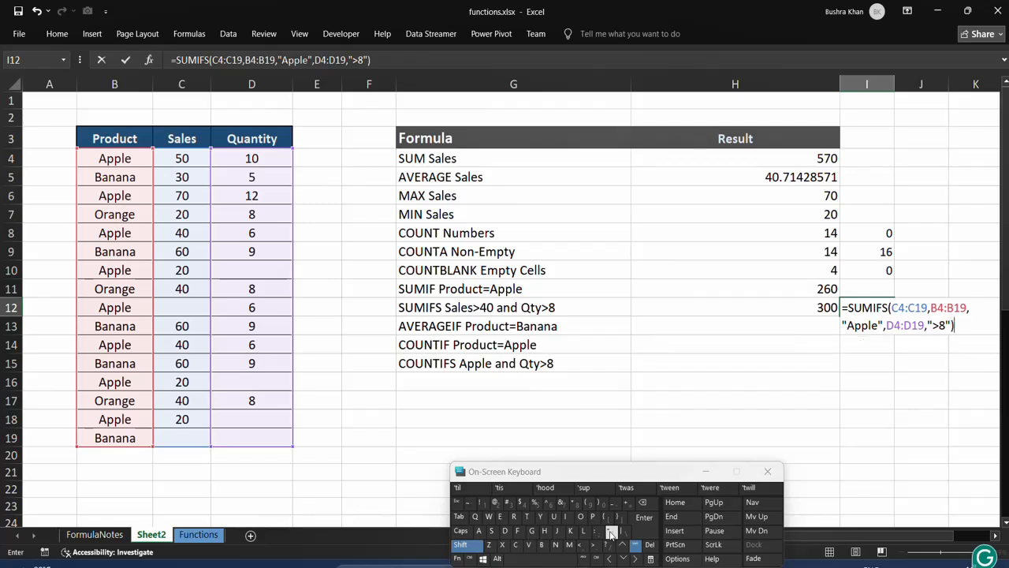
key(Return)
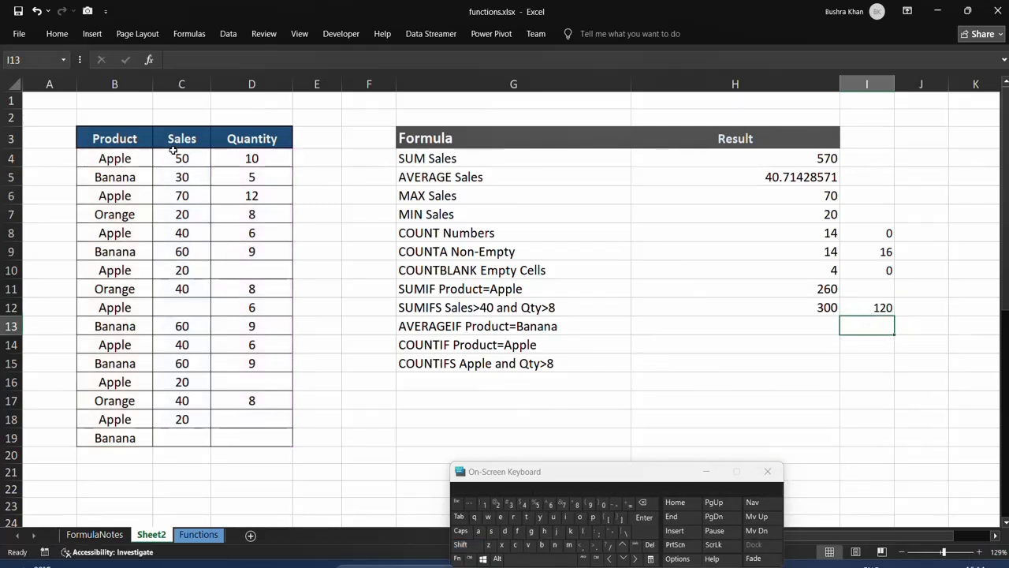
Check the Apple rows' sales and quantities in the source table against the SUMIFS result in I12
drag(174, 156, 252, 157)
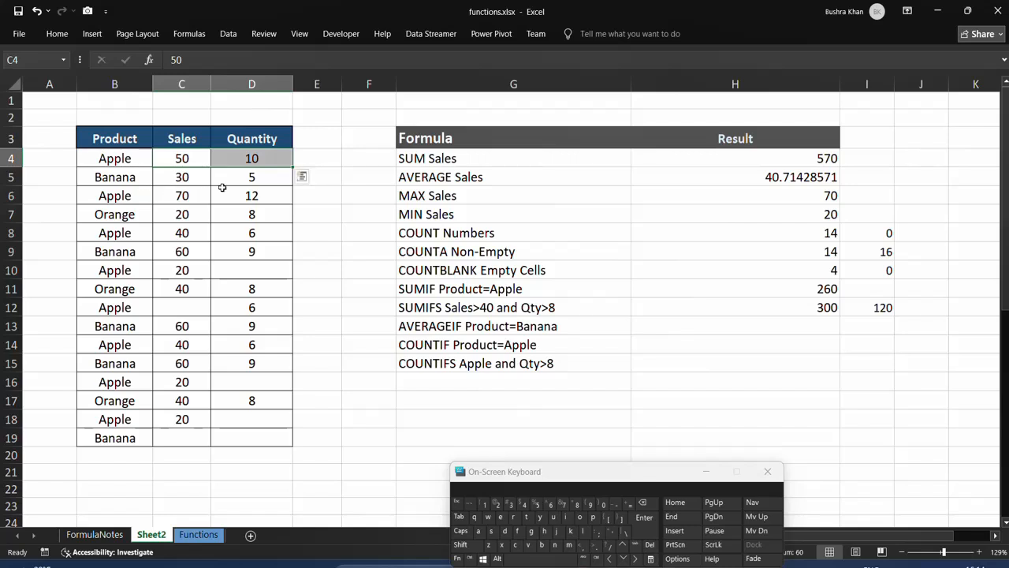
drag(237, 191, 183, 221)
drag(181, 177, 181, 160)
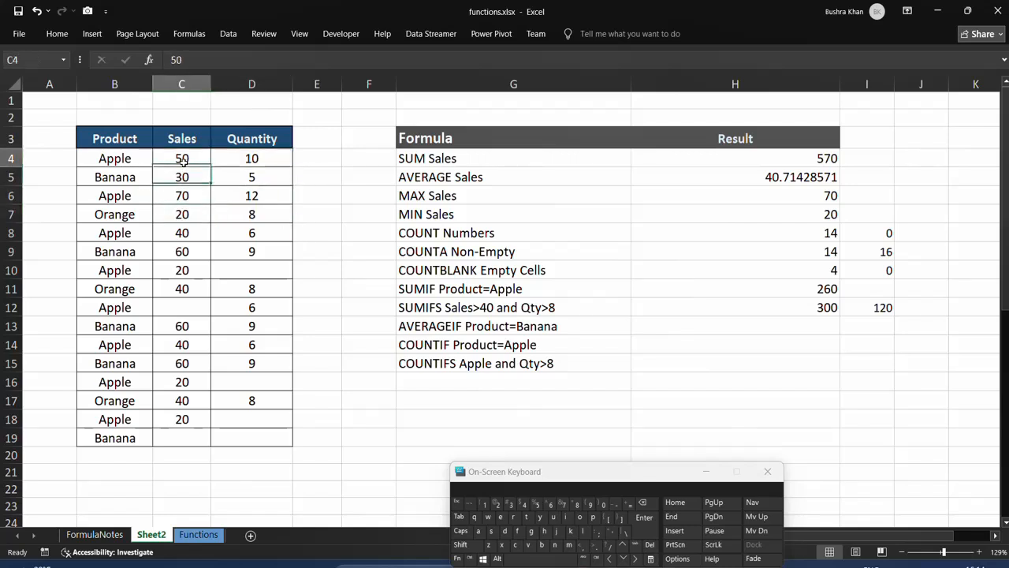
click(182, 160)
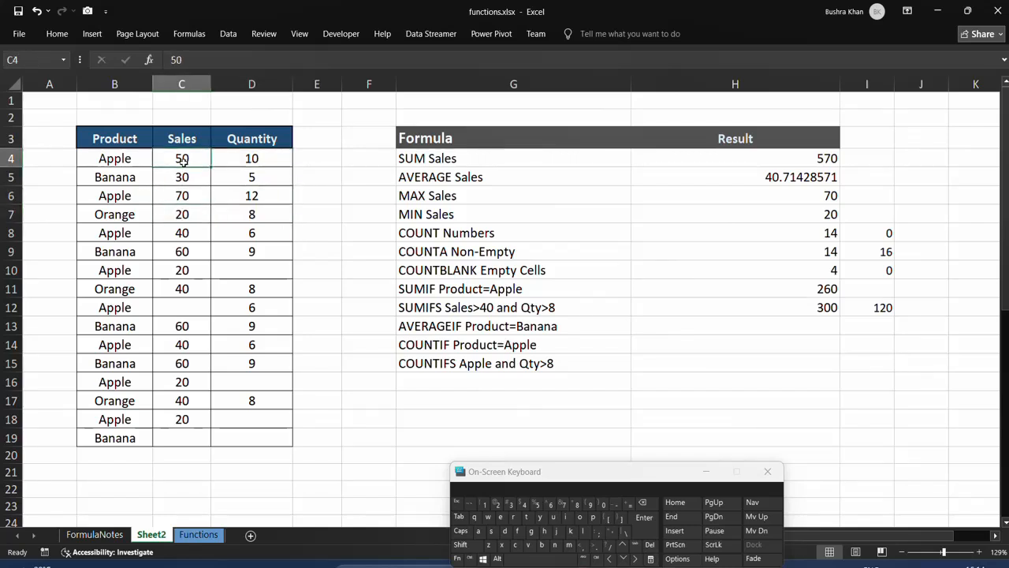
click(116, 229)
click(120, 271)
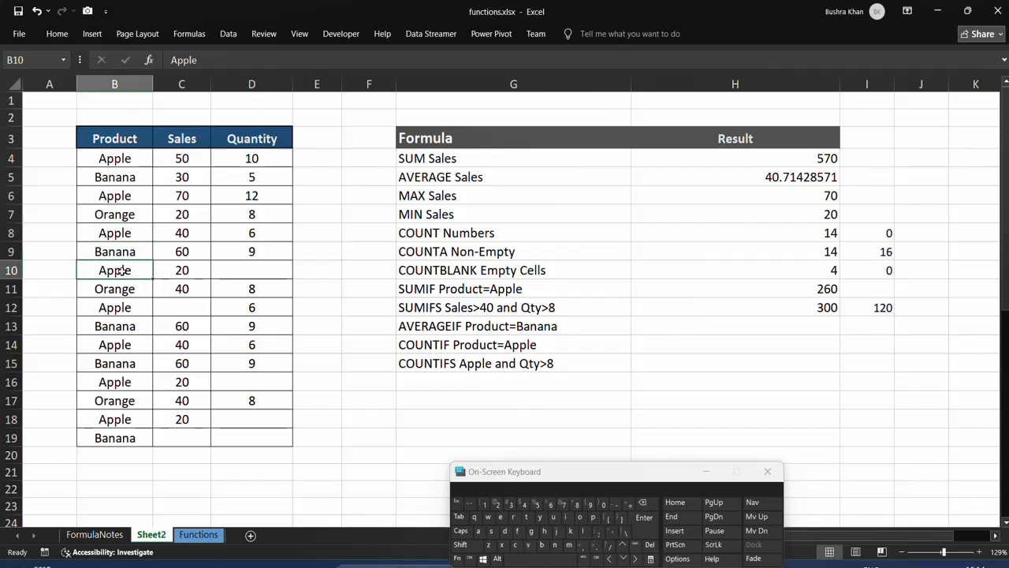
click(118, 313)
click(112, 347)
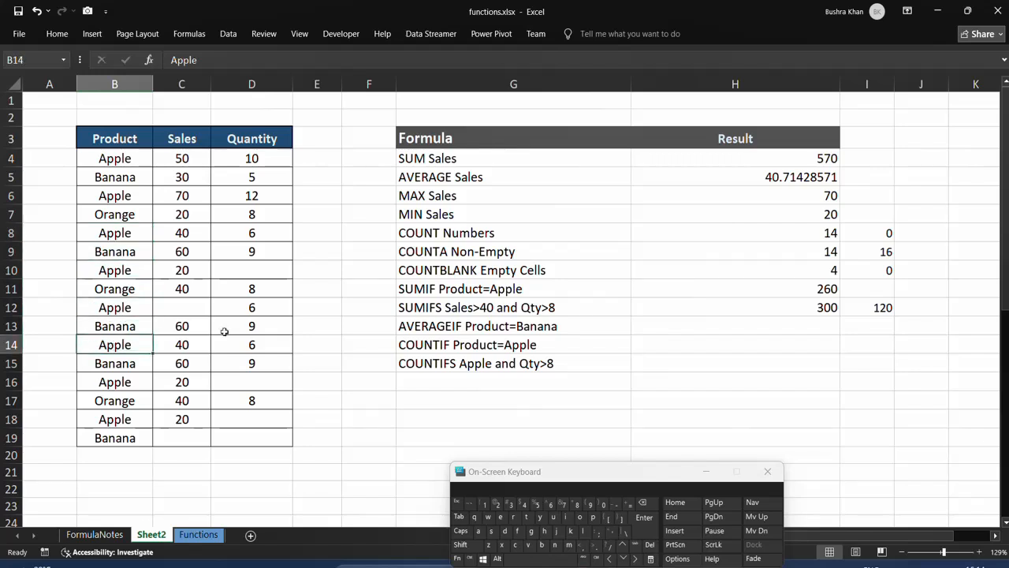
click(119, 384)
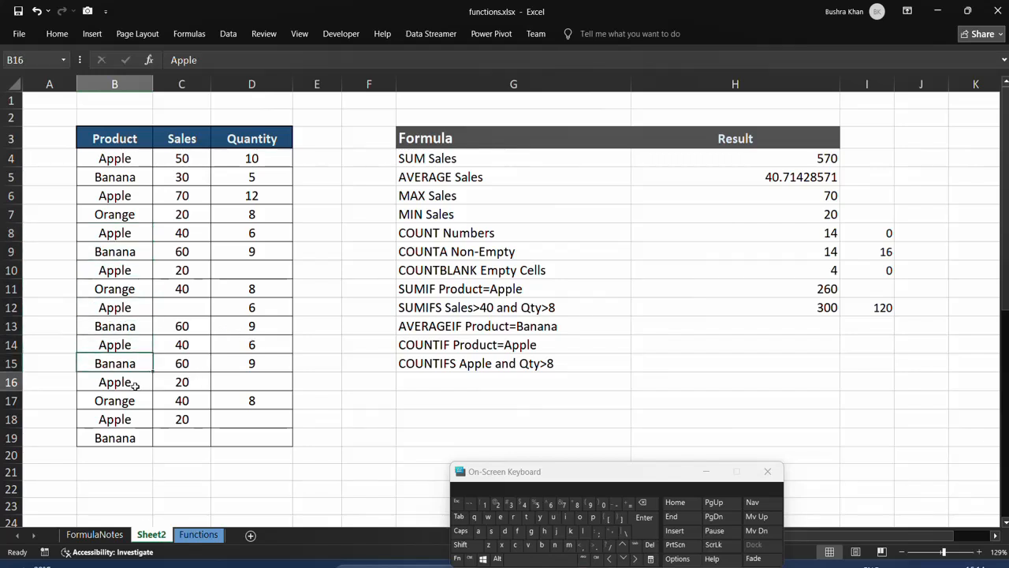
click(865, 307)
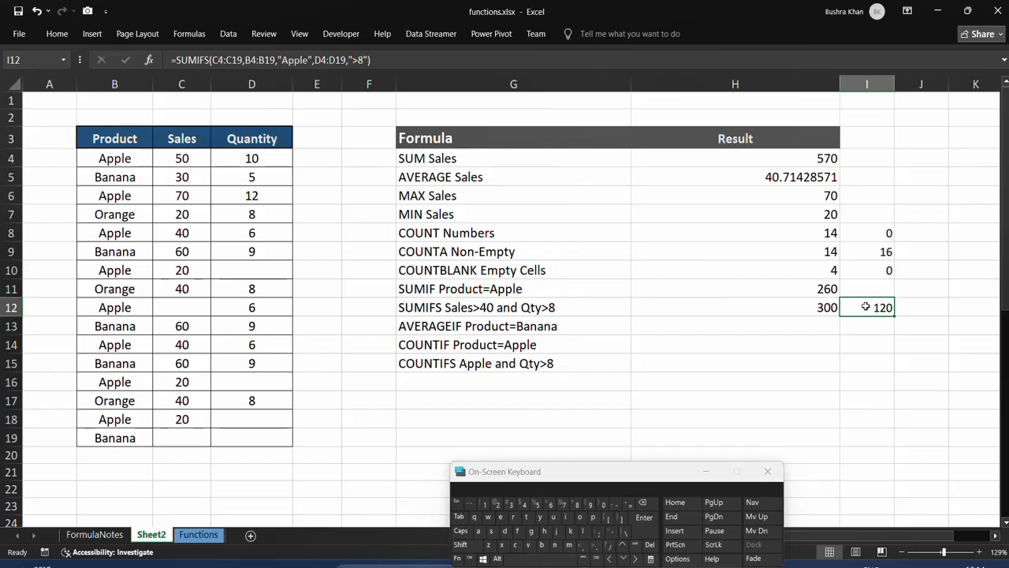
Minimize the on-screen keyboard and open the I12 SUMIFS formula to examine its ranges and criteria
click(766, 321)
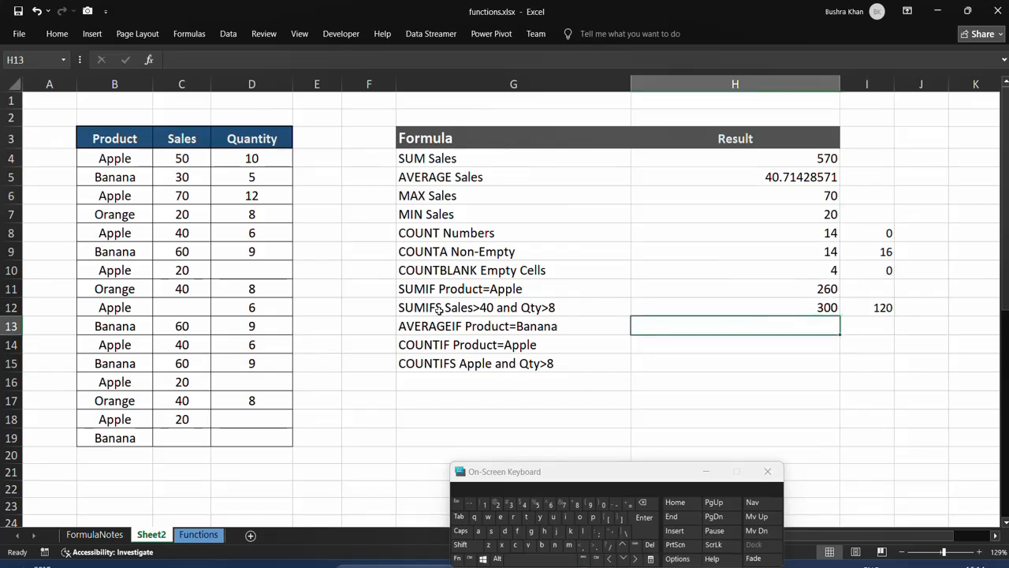
click(708, 471)
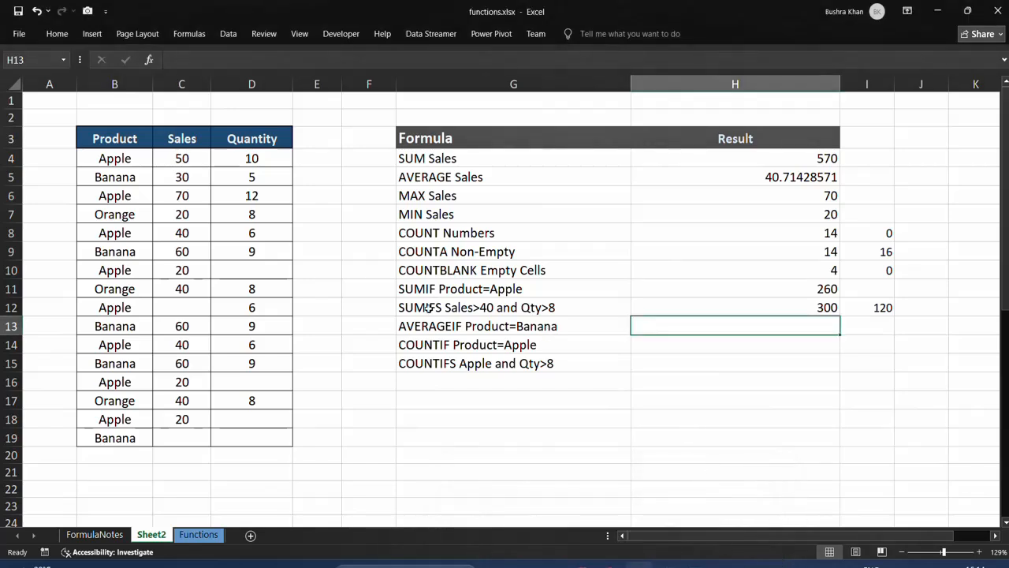
double_click(718, 316)
key(Tab)
key(F2)
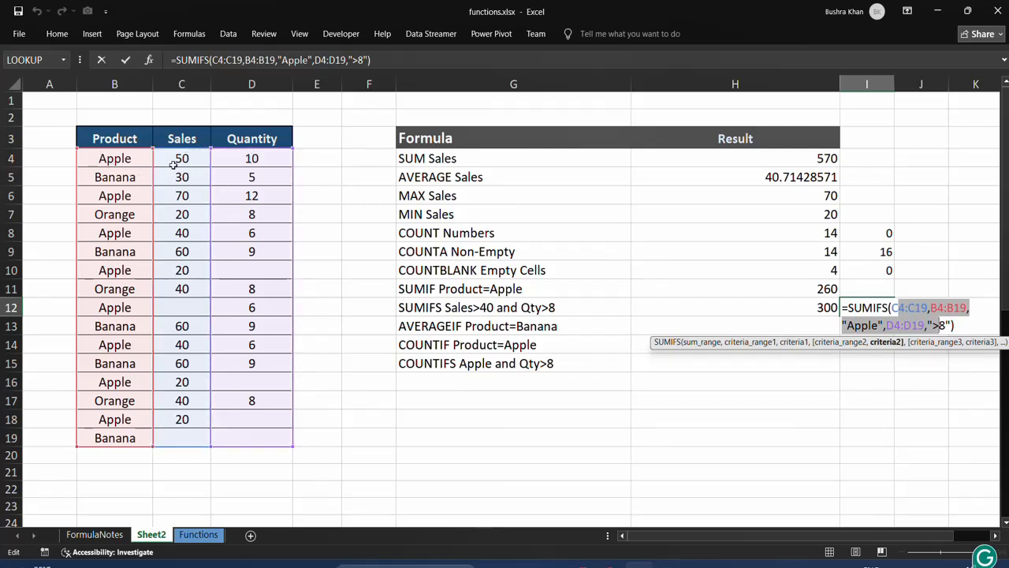
click(924, 324)
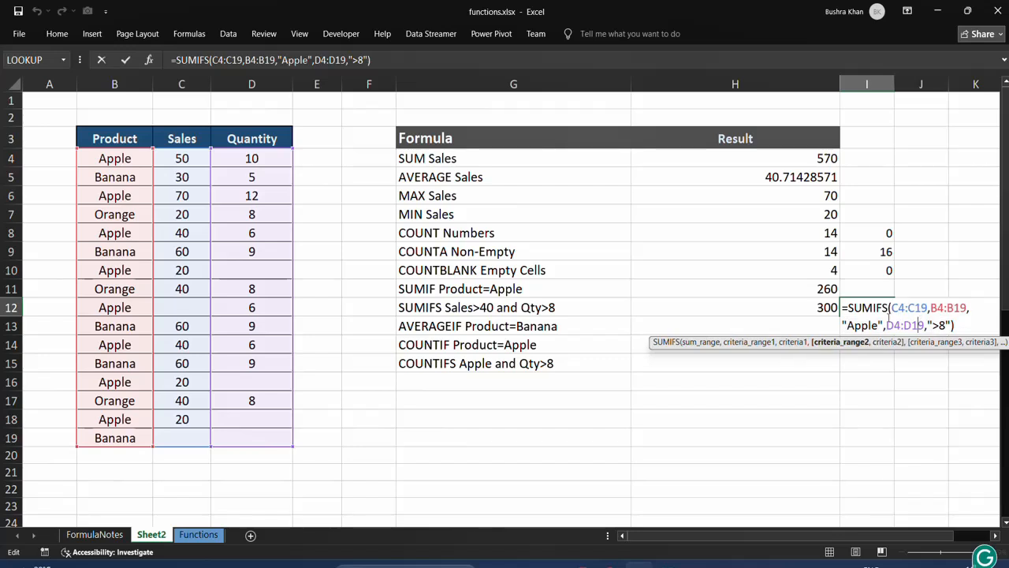
Change the product criterion in the I12 SUMIFS formula to "Banana"
click(880, 324)
drag(879, 325, 847, 324)
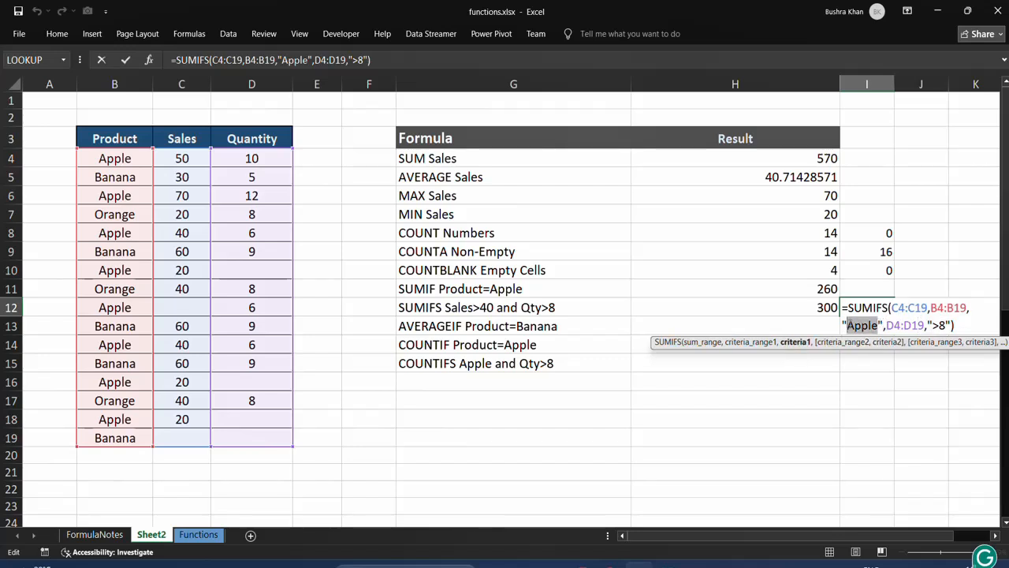
text(Banana)
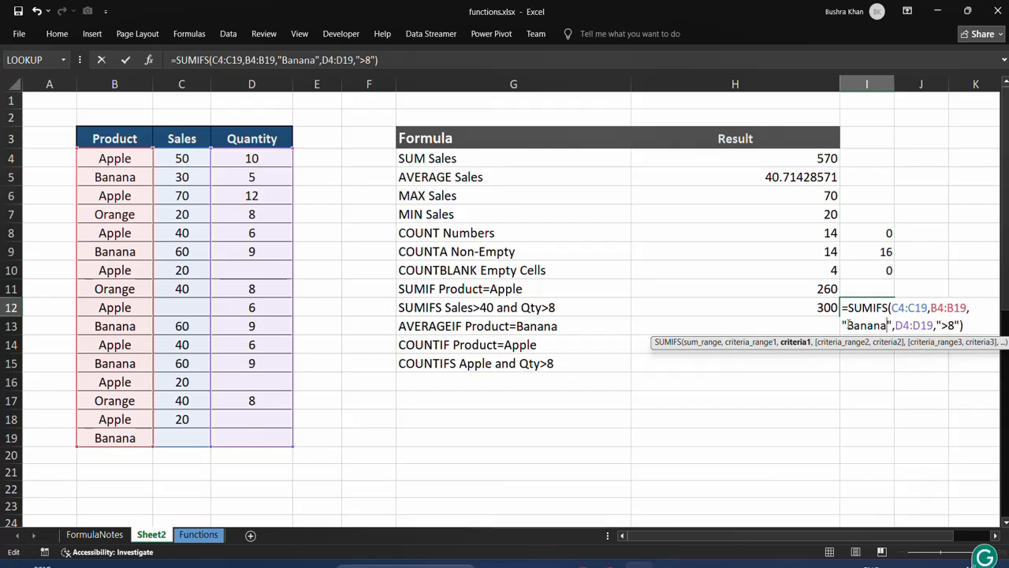
key(Return)
click(868, 310)
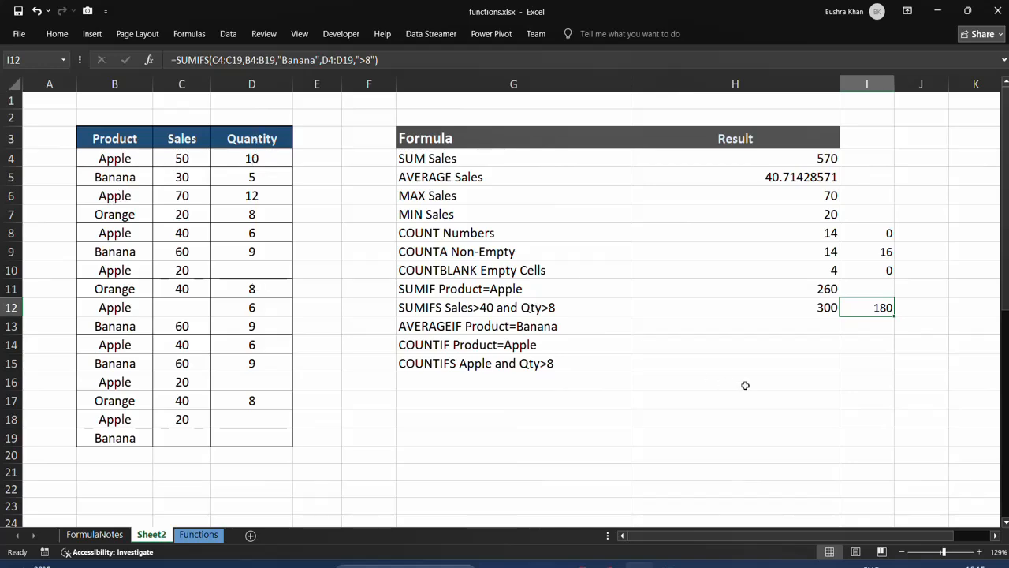
Consult the AVERAGEIF entry in FormulaNotes, and begin an AVERAGEIF formula in H13 of Sheet2 with the Product cells B4:B19 as its range
click(105, 535)
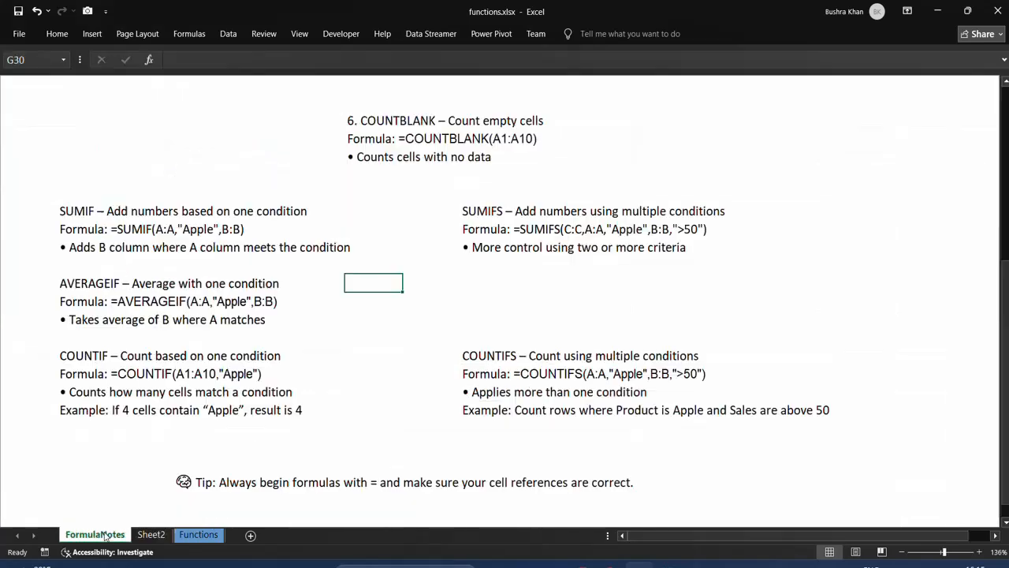
scroll(189, 375, down, 1)
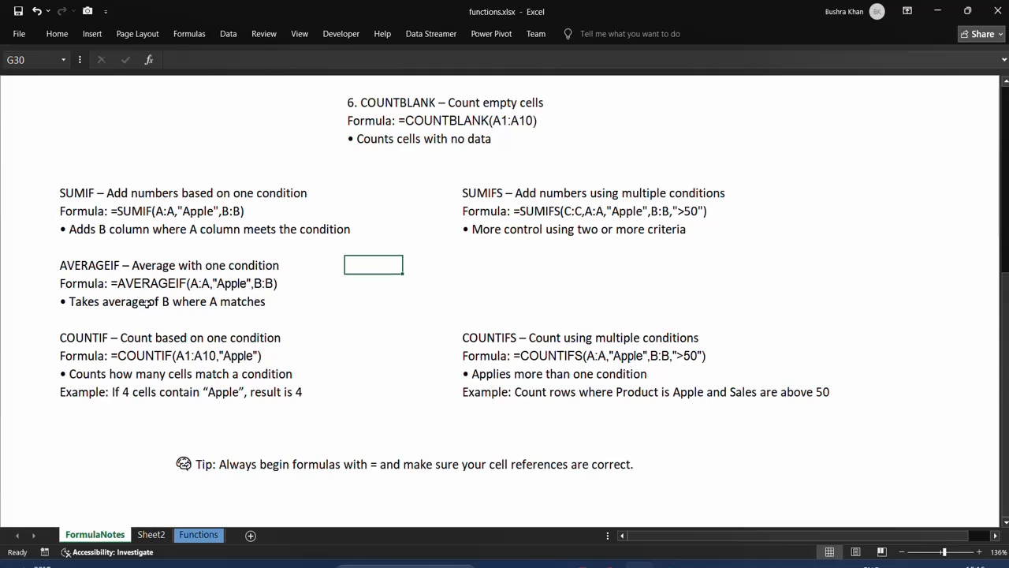
click(166, 538)
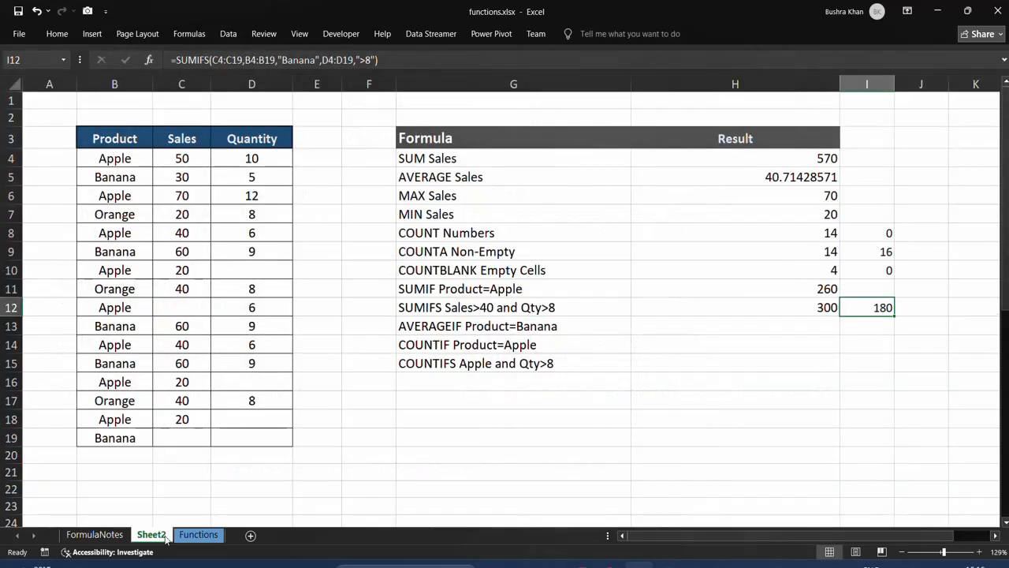
click(777, 327)
text(=)
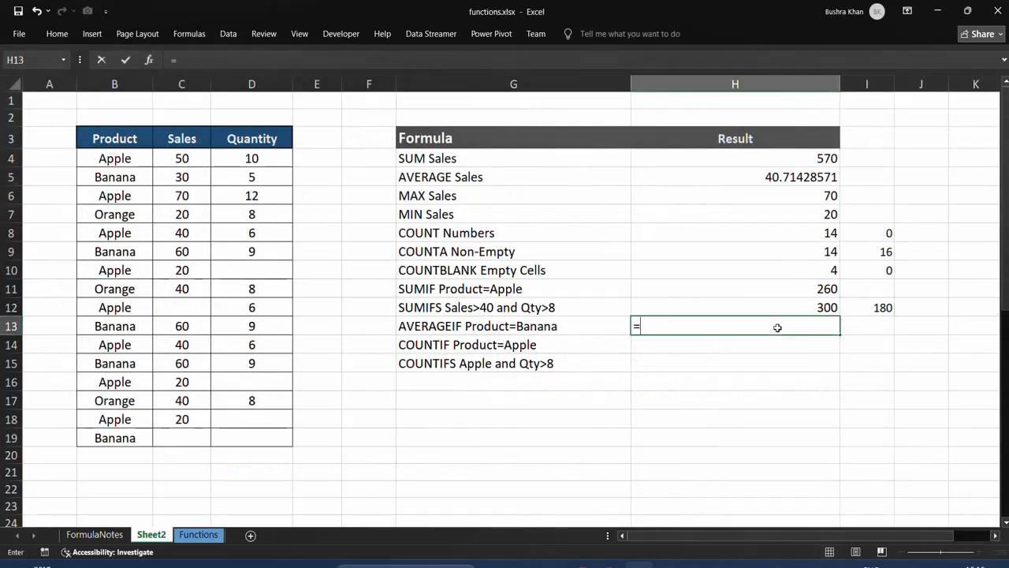
text(ave)
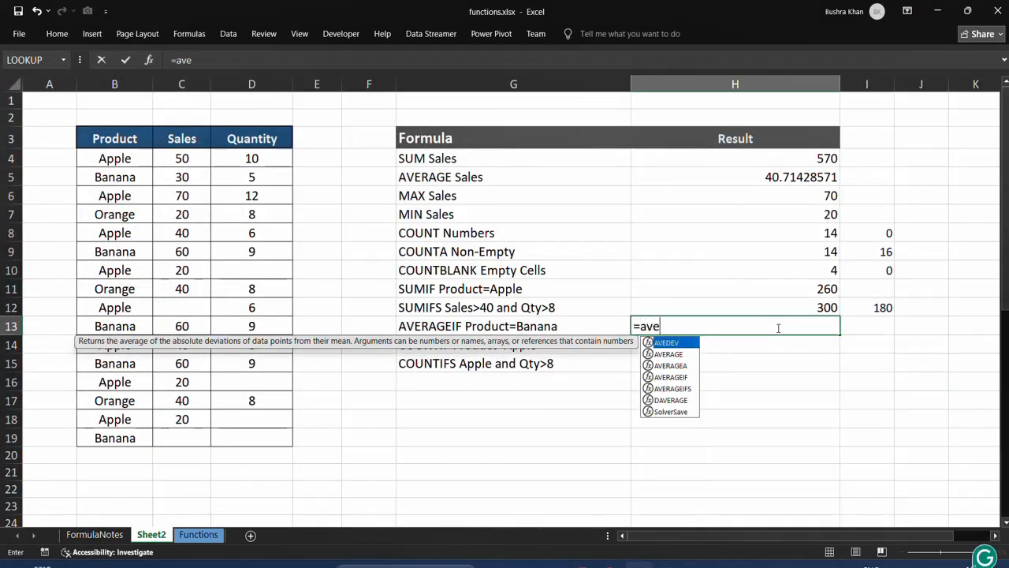
key(Down)
key(Down)
key(Down)
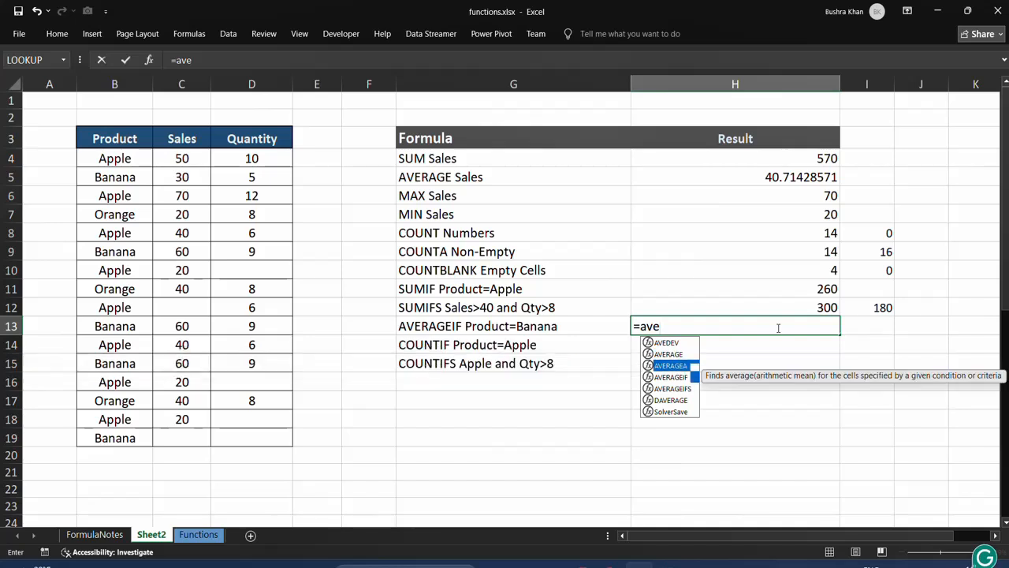
key(Tab)
drag(115, 158, 111, 434)
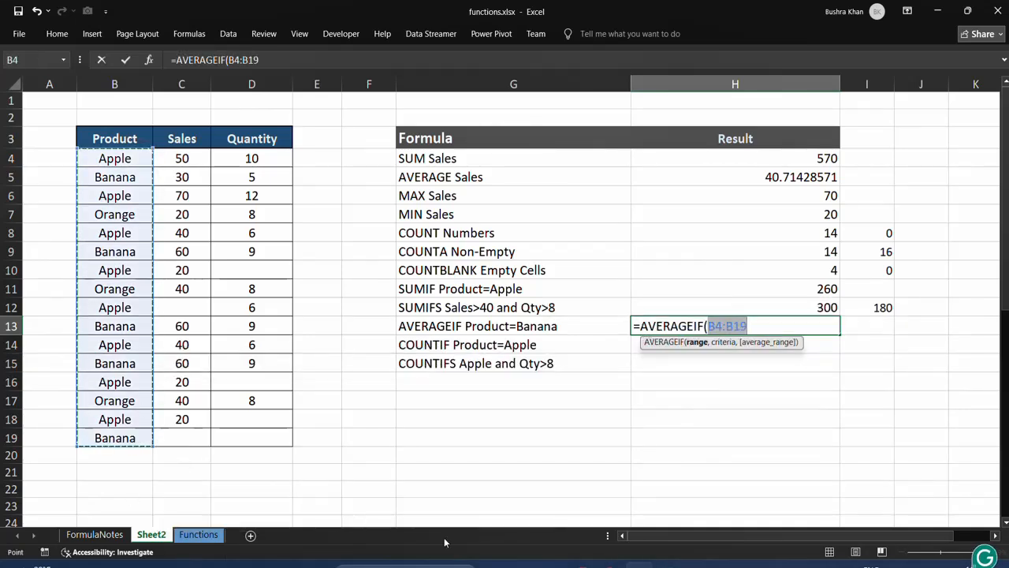
text(,)
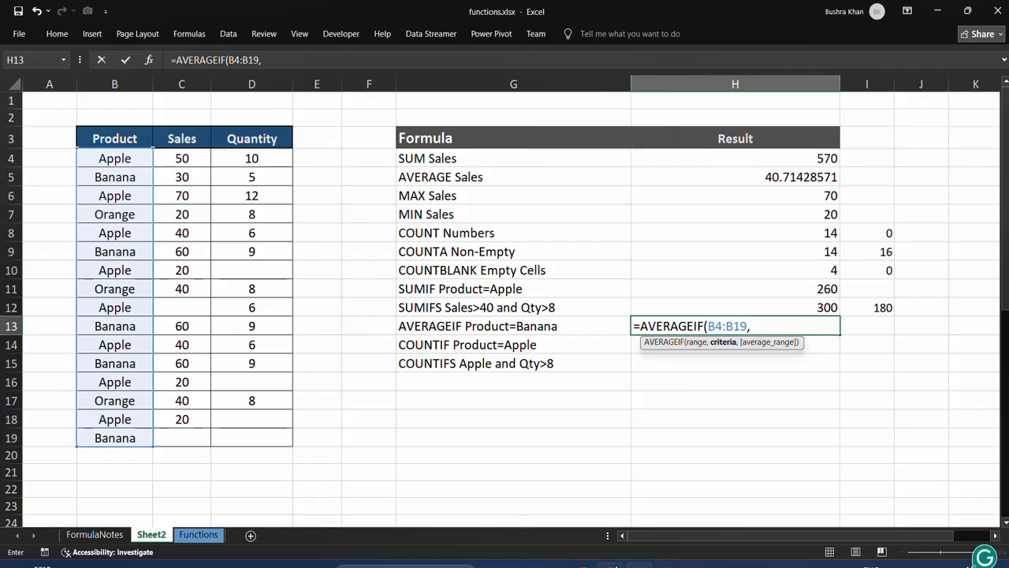
Bring up the on-screen keyboard and add the criterion "Apple" to the H13 AVERAGEIF formula
click(670, 564)
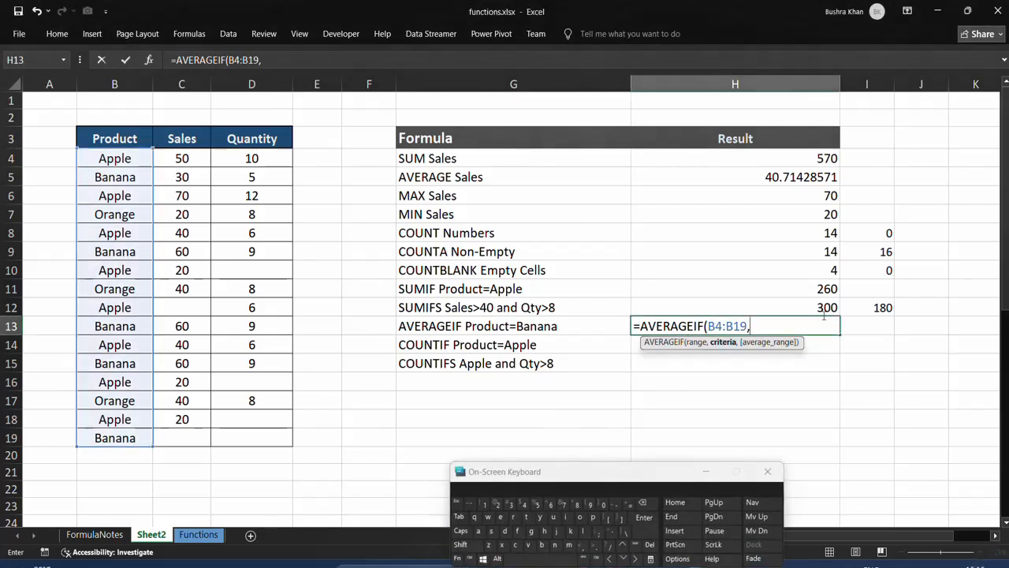
key(shift)
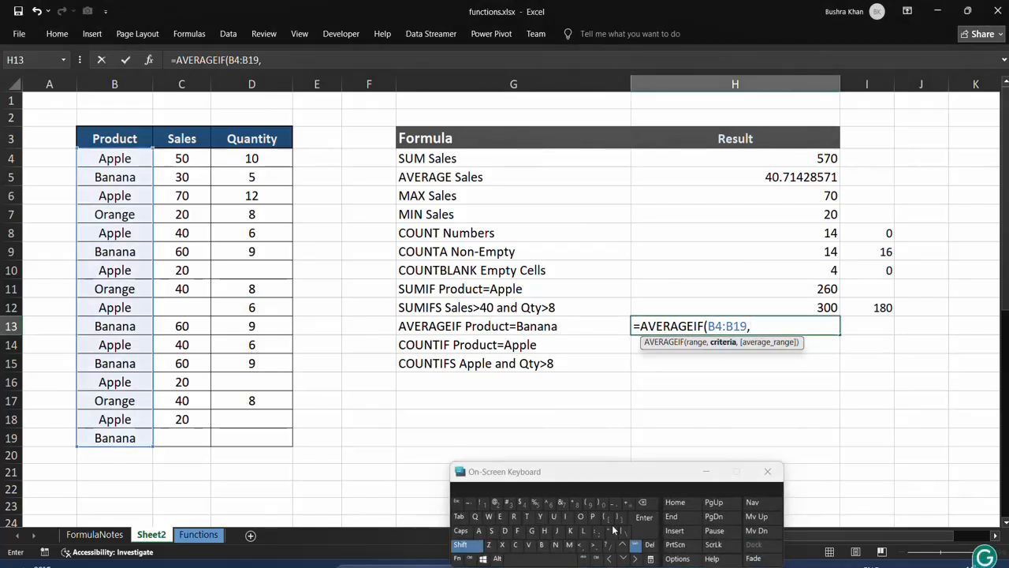
click(771, 332)
click(610, 533)
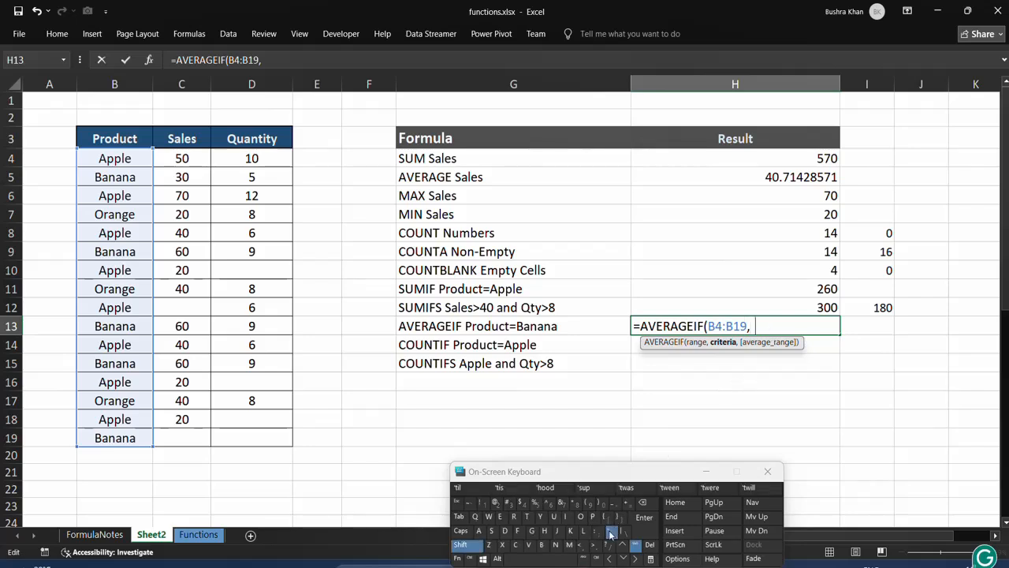
text(apple)
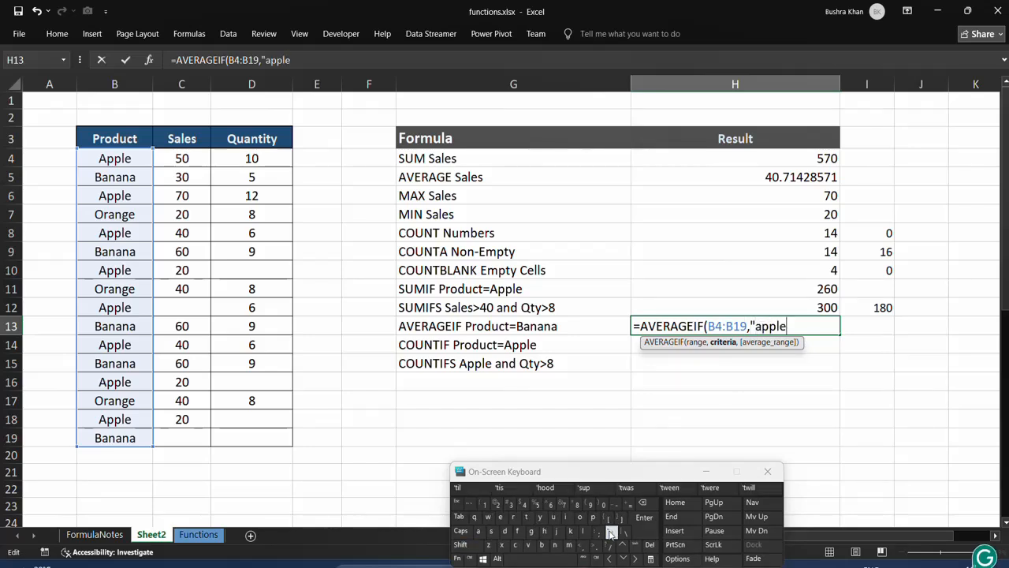
shift+click(611, 533)
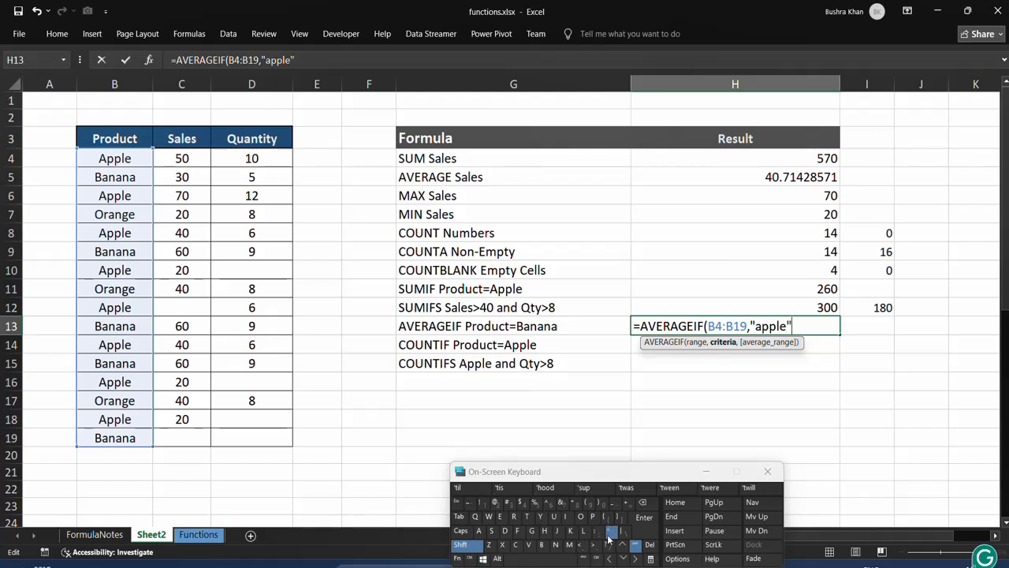
key(Left)
key(Left)
key(shift+Right)
text(A)
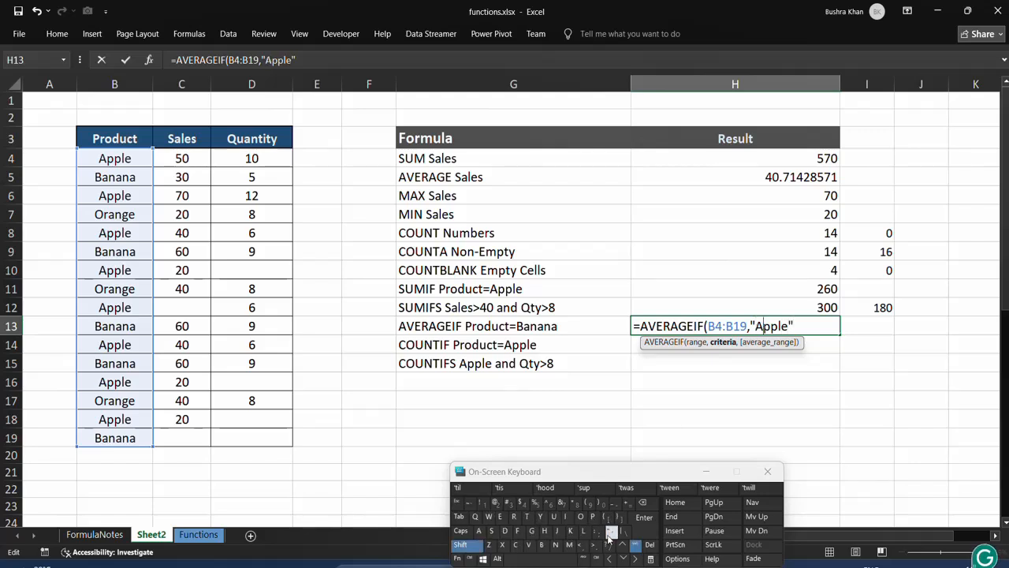
text(,)
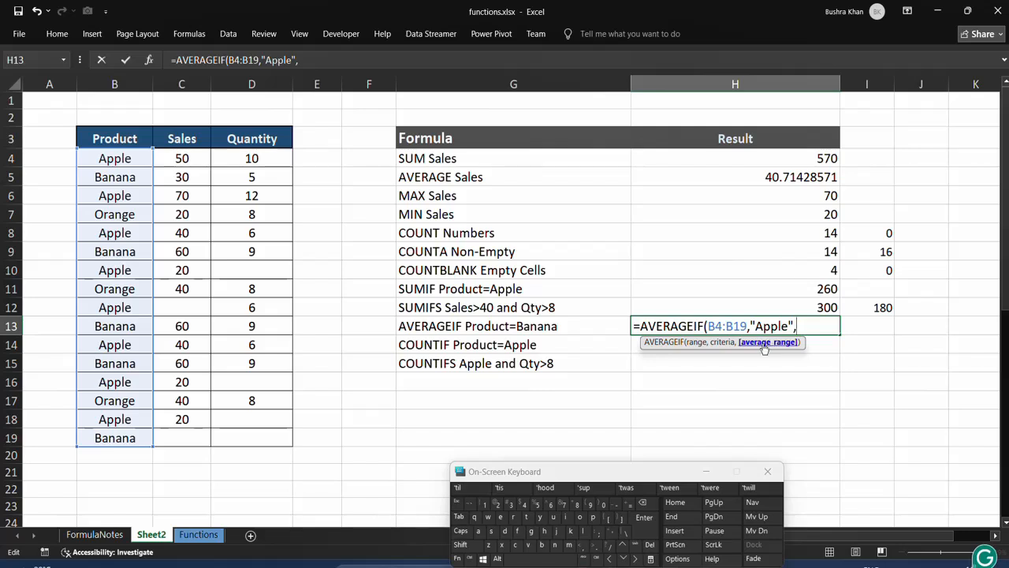
Complete the H13 AVERAGEIF formula with the Sales cells C4:C19 as the average range
click(192, 160)
drag(191, 161, 180, 438)
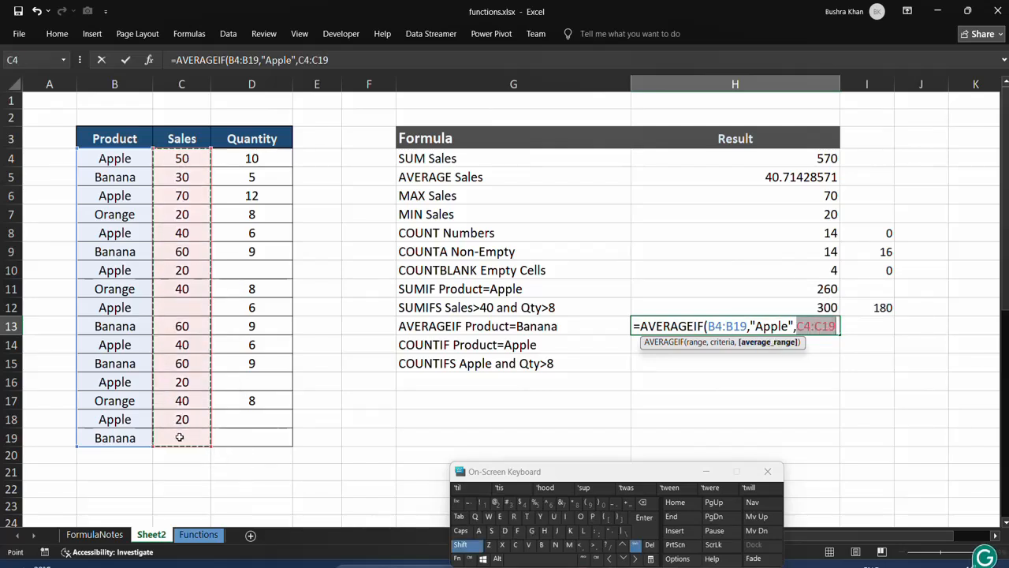
text())
key(Return)
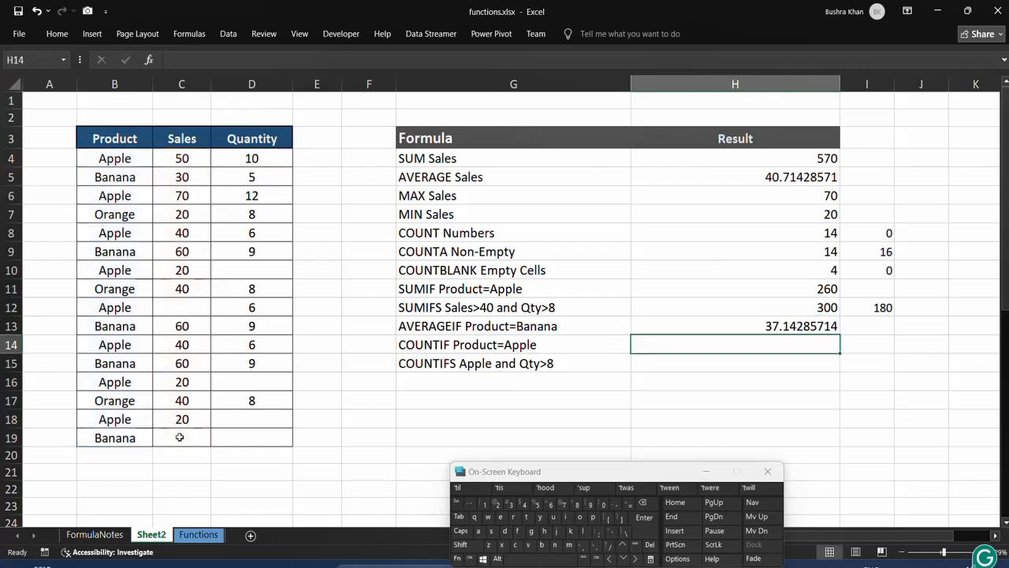
Reopen the H13 AVERAGEIF formula and replace its product criterion with "Orange"
double_click(720, 327)
double_click(777, 326)
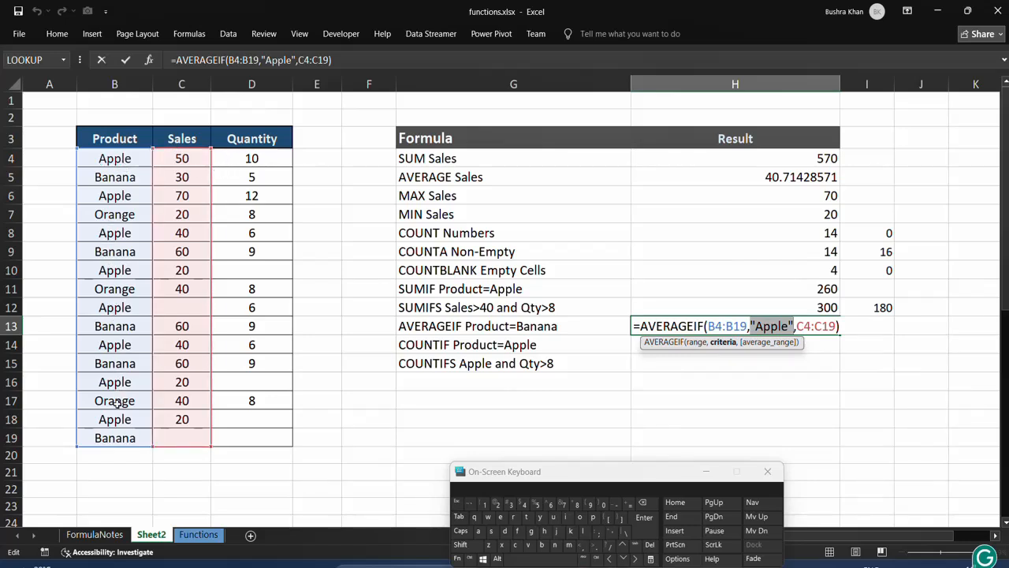
click(771, 325)
double_click(771, 326)
click(771, 326)
key(shift+Left)
key(shift+Left)
key(shift+Left)
key(shift+Left)
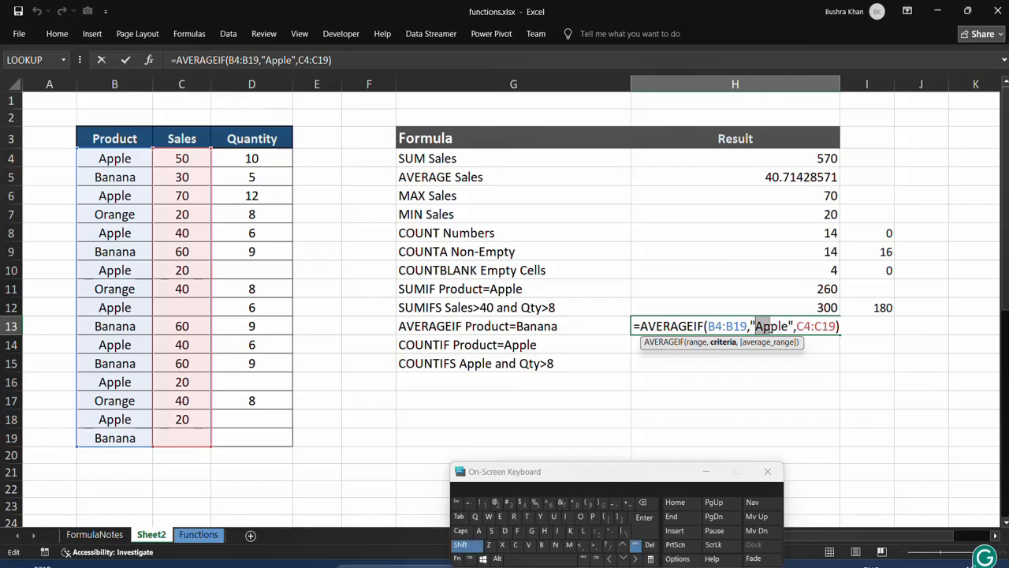
key(Delete)
key(Delete)
key(Delete)
key(Delete)
key(Delete)
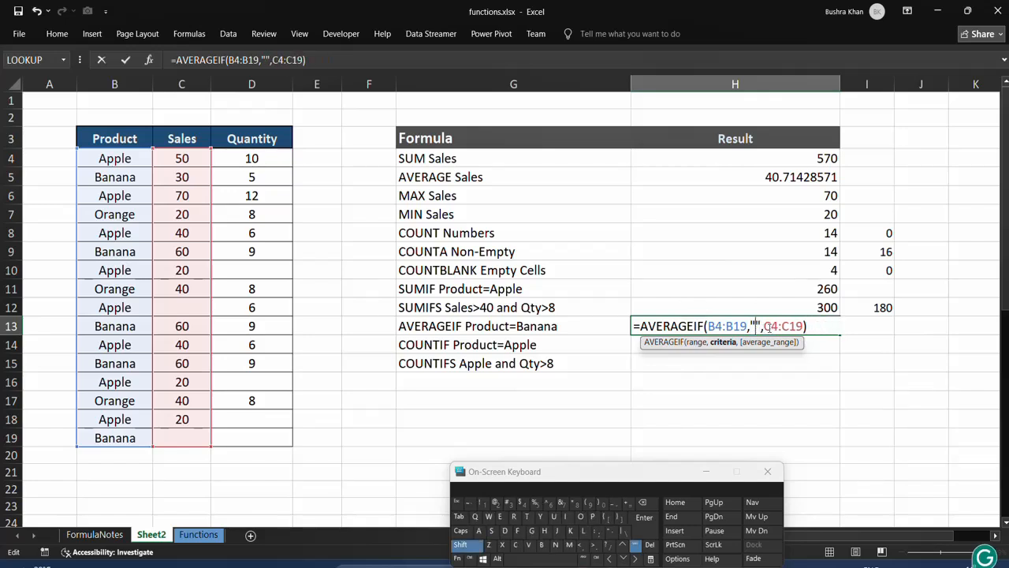
text(o)
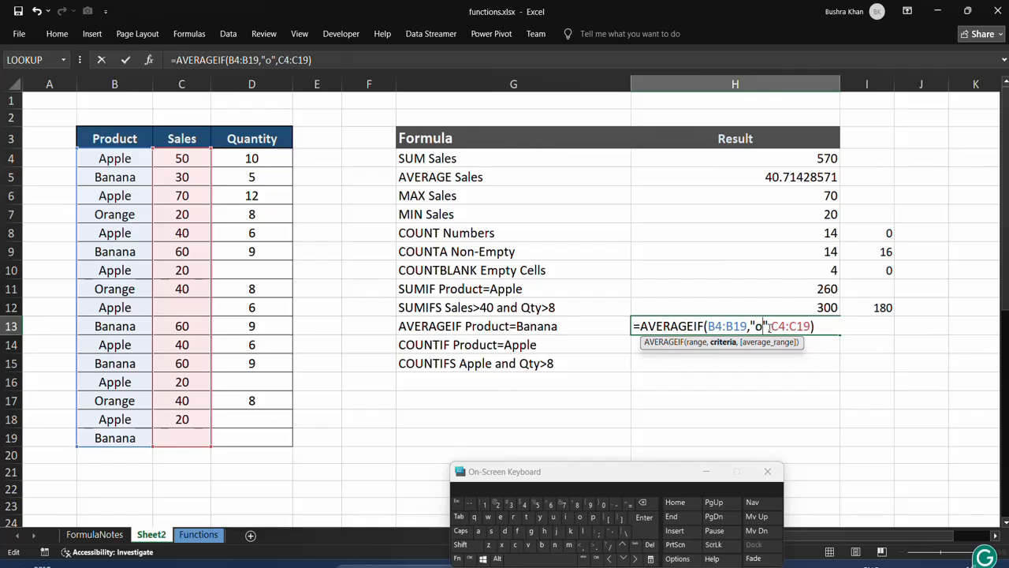
text(ran)
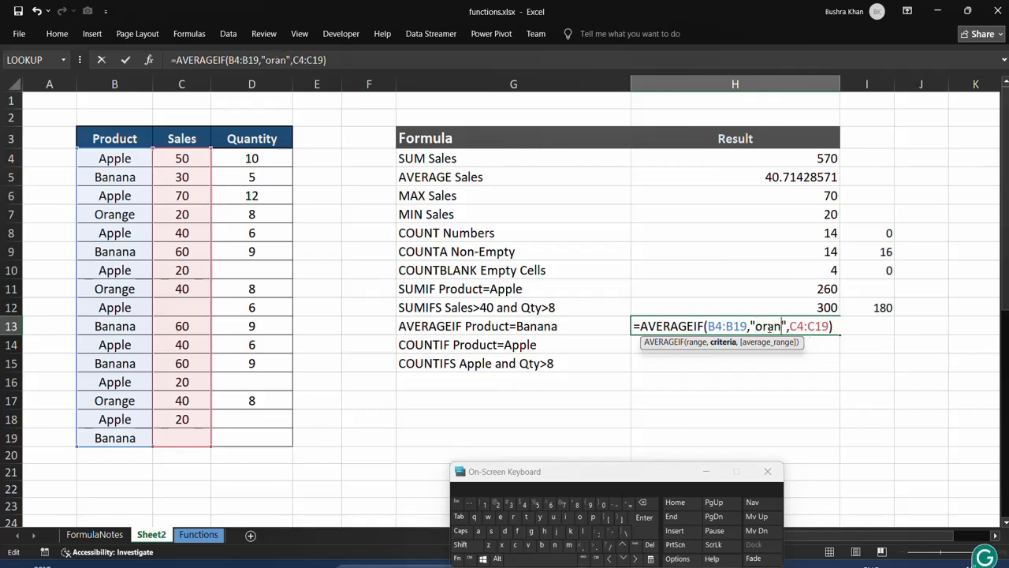
text(ge)
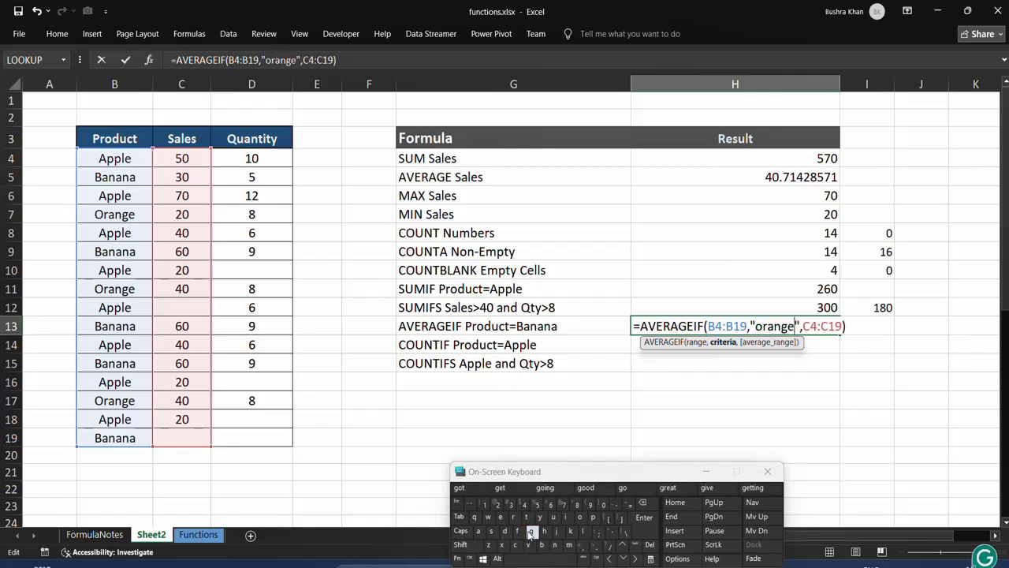
key(Left)
key(Left)
key(Left)
key(Left)
key(Left)
key(shift+Left)
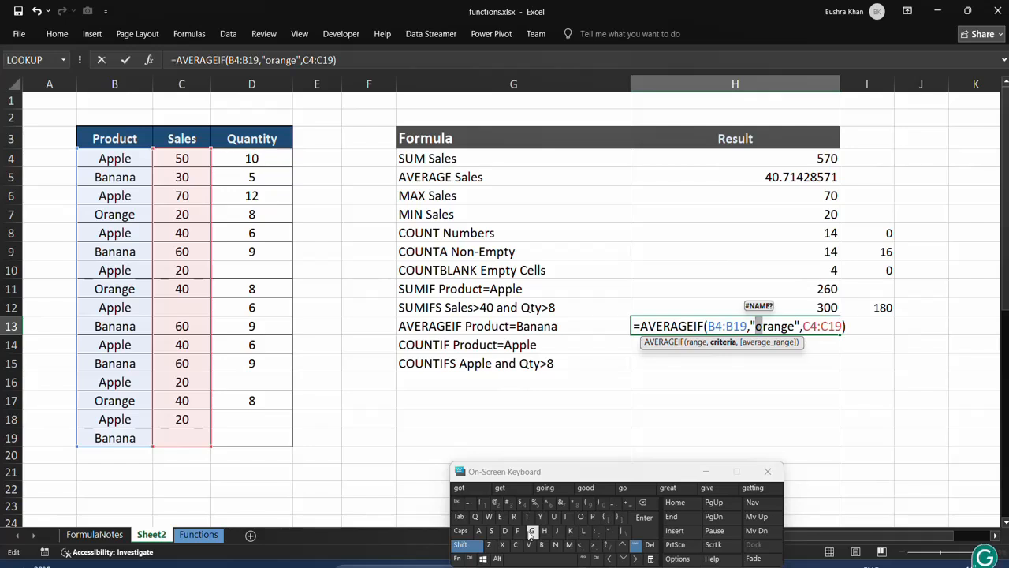
text(O)
key(Return)
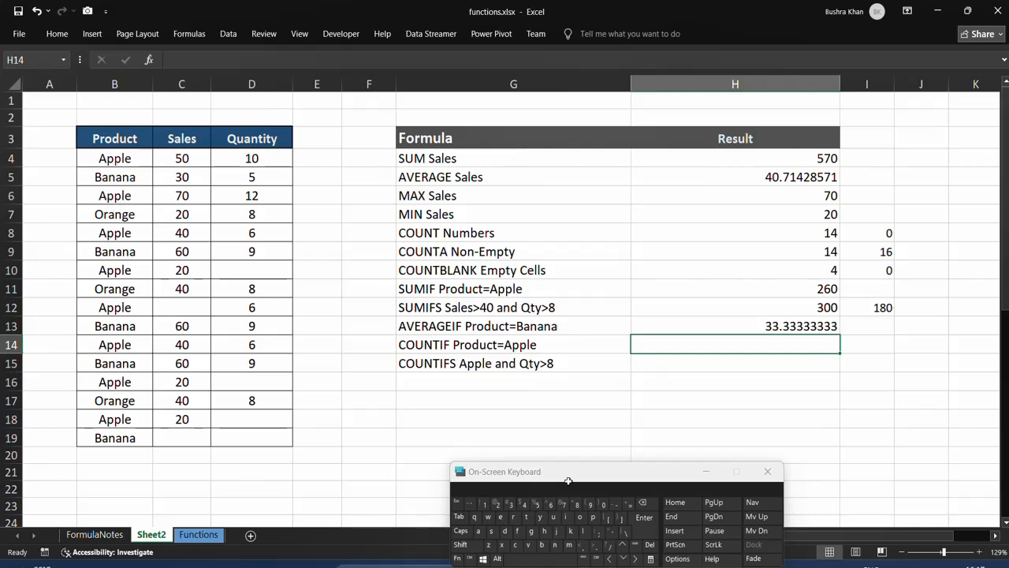
Consult the COUNTIF and COUNTIFS entries in FormulaNotes, and begin a COUNTIF formula in H14 of Sheet2 with Product cells B4:B19 as its range
click(94, 535)
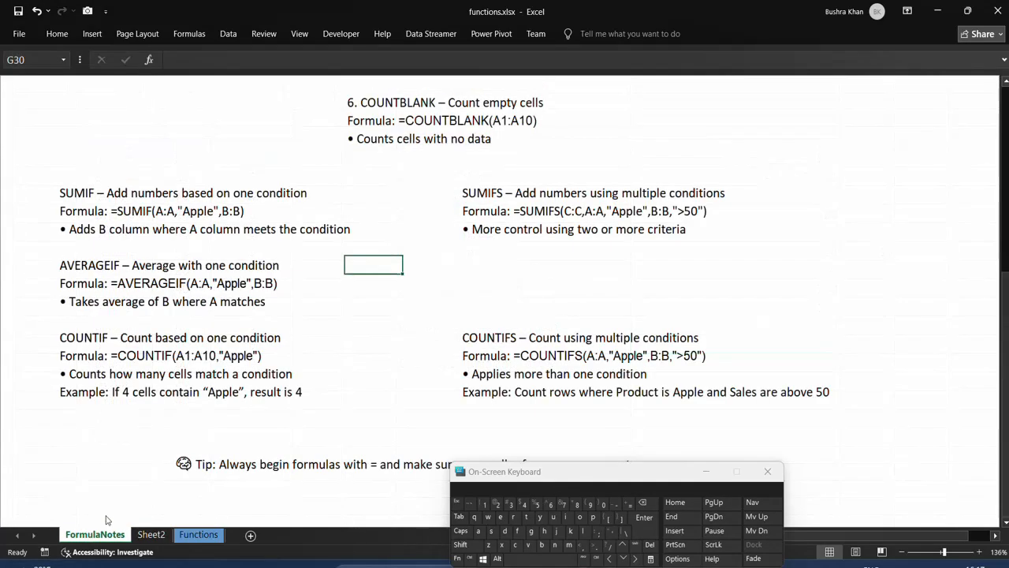
scroll(331, 313, down, 1)
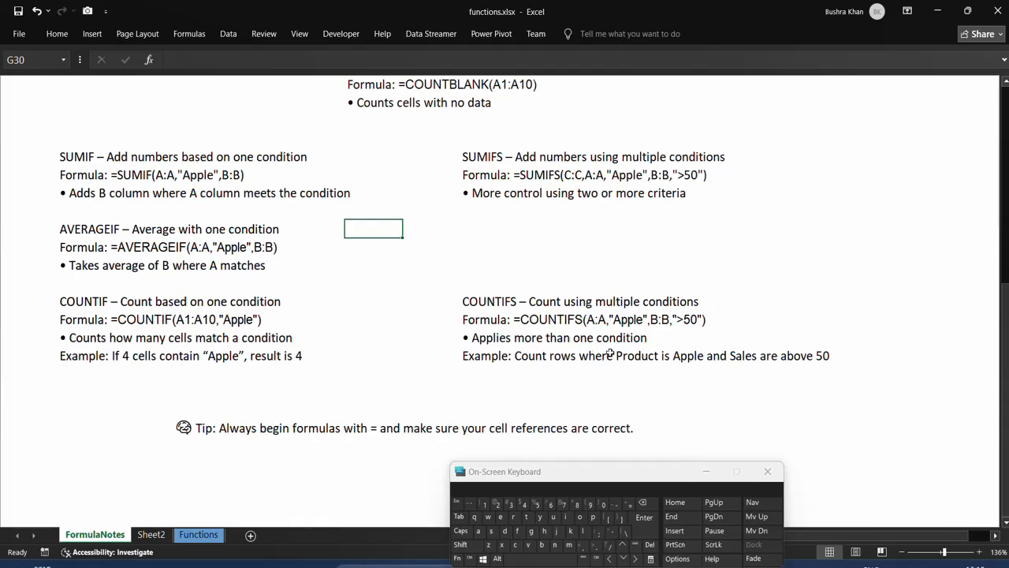
click(152, 536)
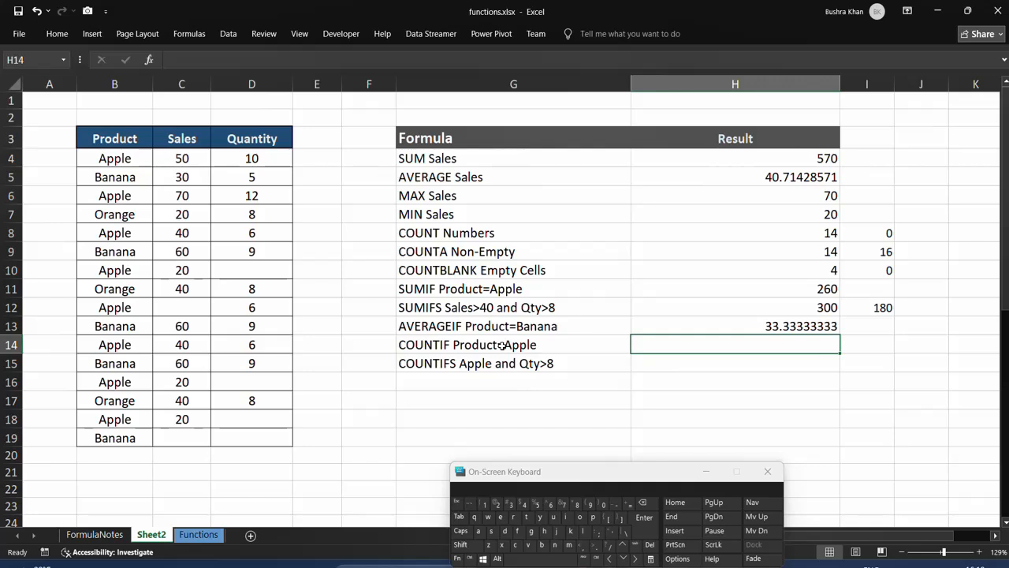
text(=cou)
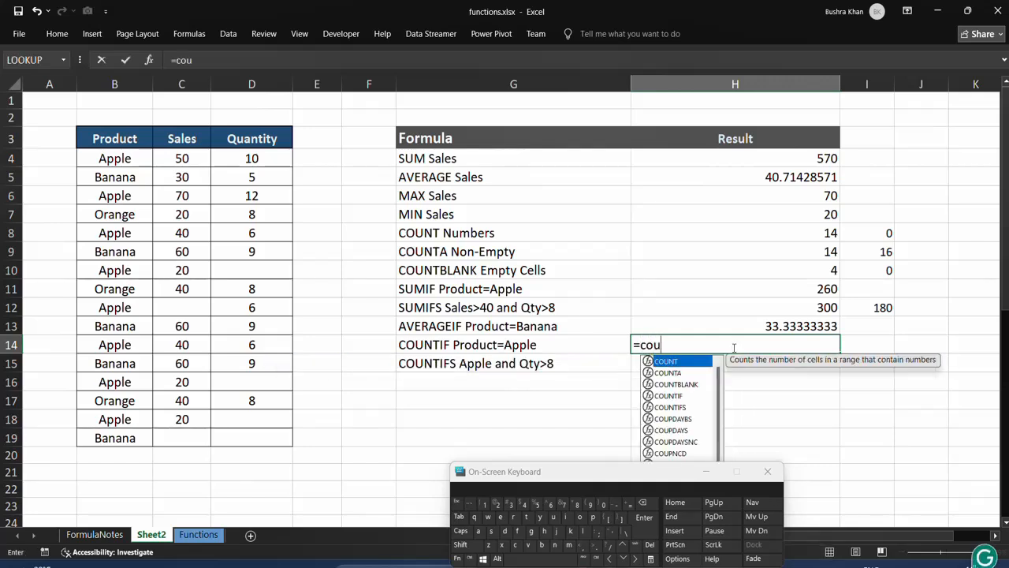
text(nt)
key(Down)
key(Down)
key(Down)
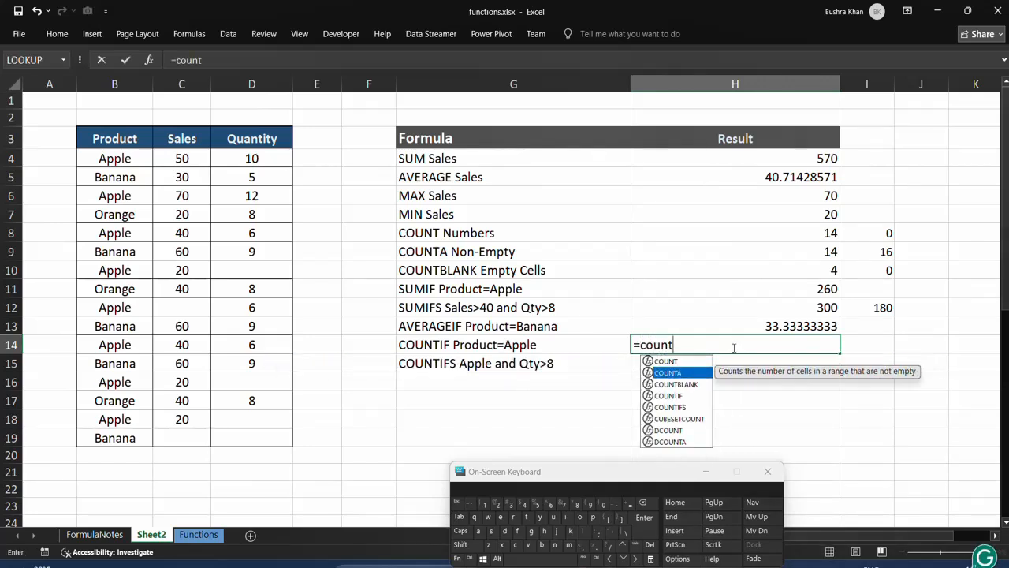
key(Tab)
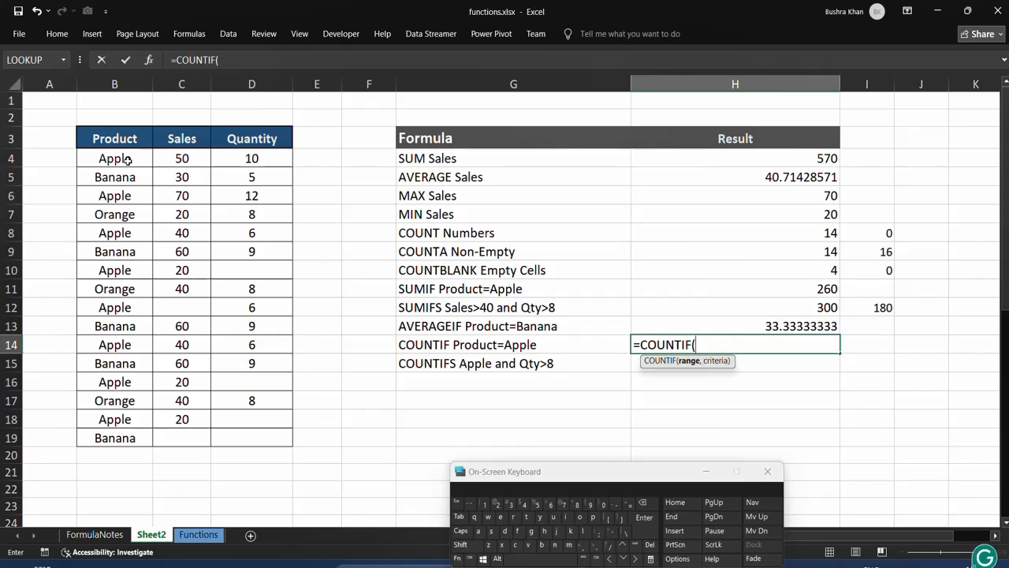
drag(111, 159, 116, 438)
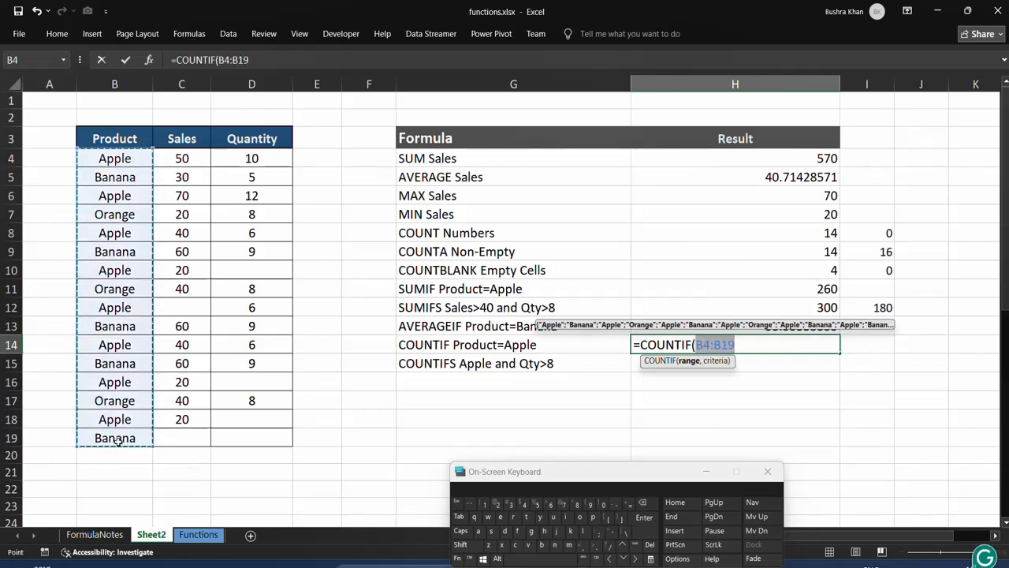
Complete the H14 COUNTIF formula with the criterion "Apple"
text(,"")
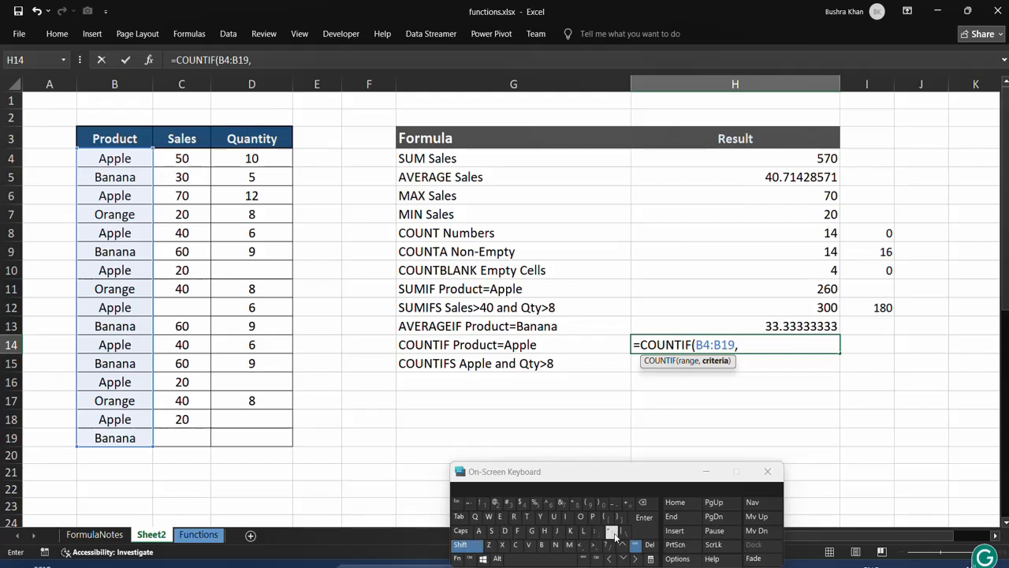
key(Return)
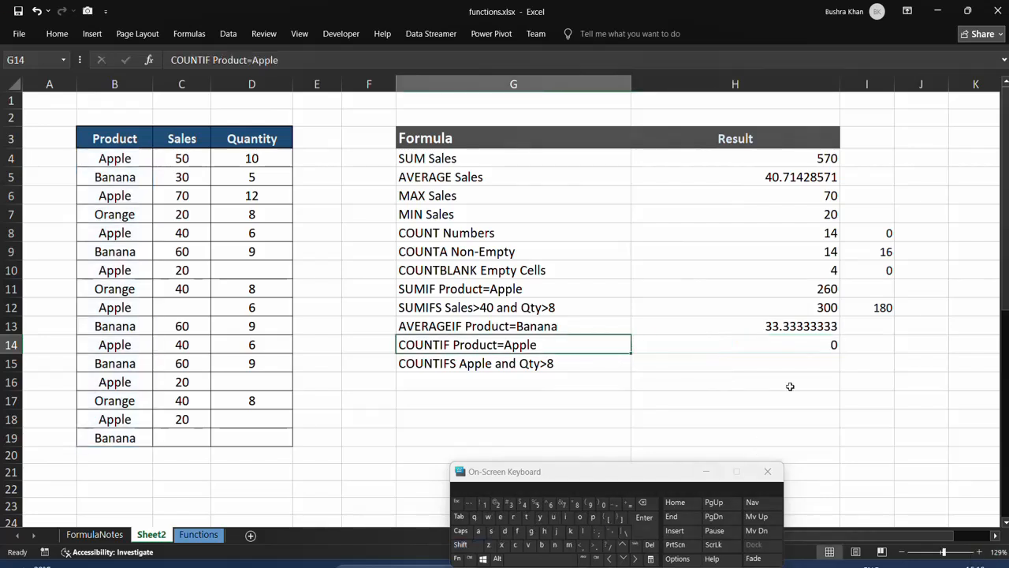
click(767, 339)
double_click(767, 339)
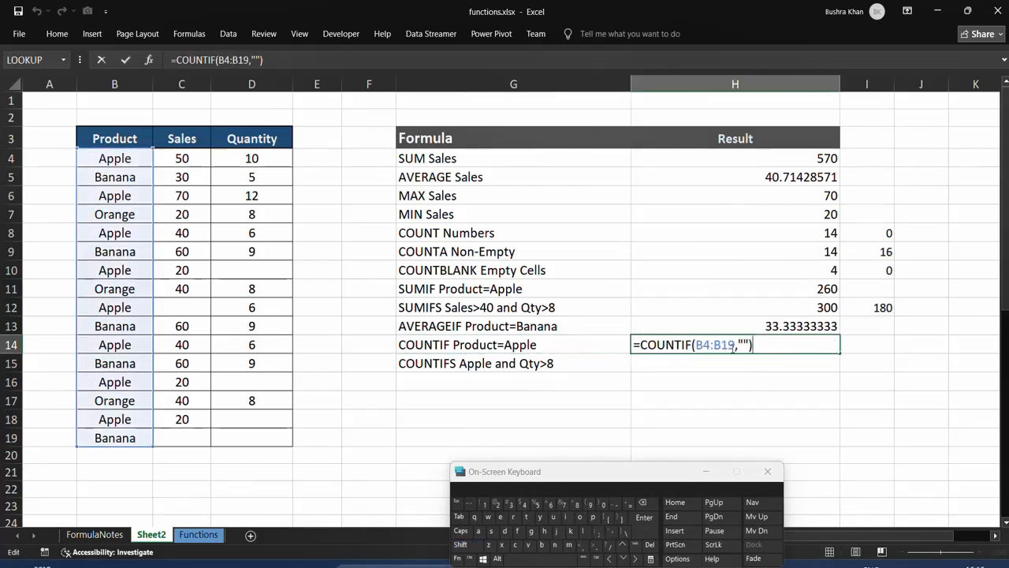
click(742, 345)
text(Apple)
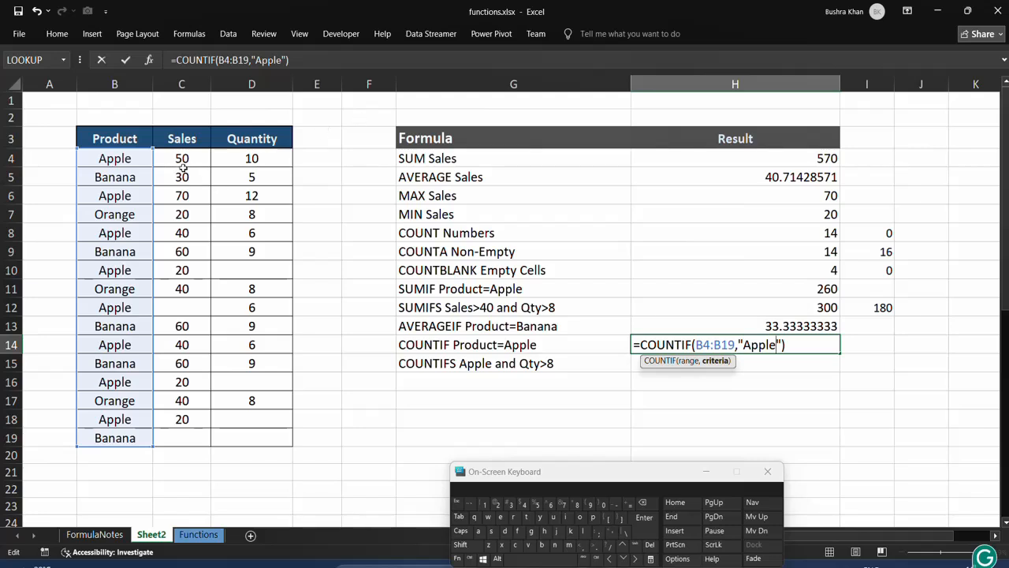
key(Return)
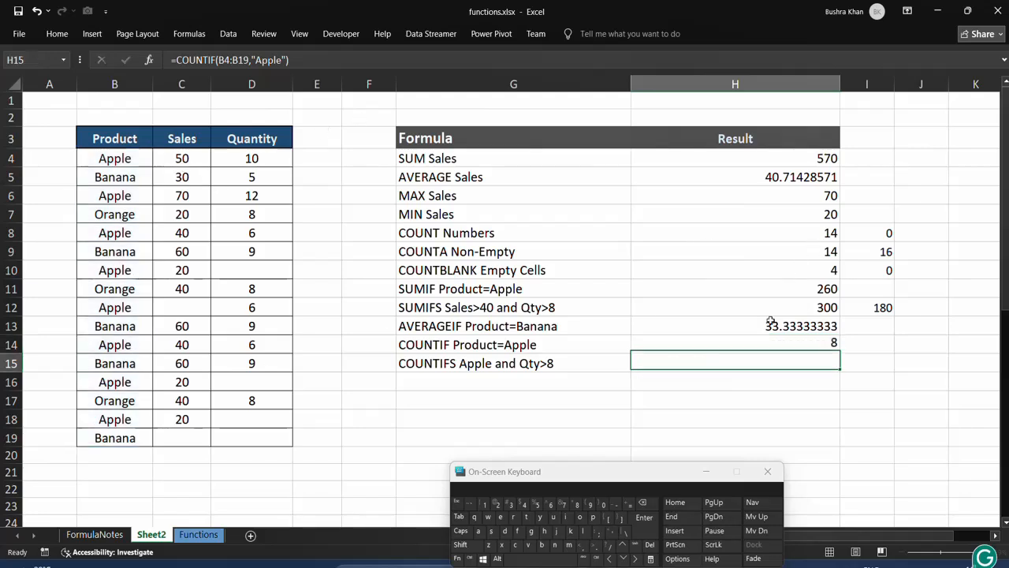
Review the Product cells B4:B19 and replace the criterion in the H14 COUNTIF formula with "Banana"
click(652, 338)
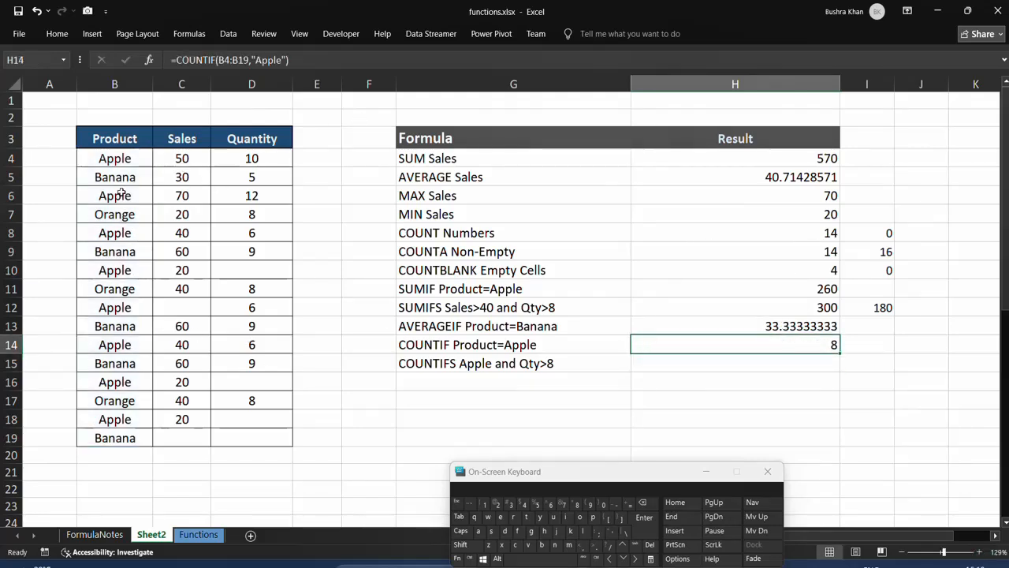
drag(115, 158, 130, 440)
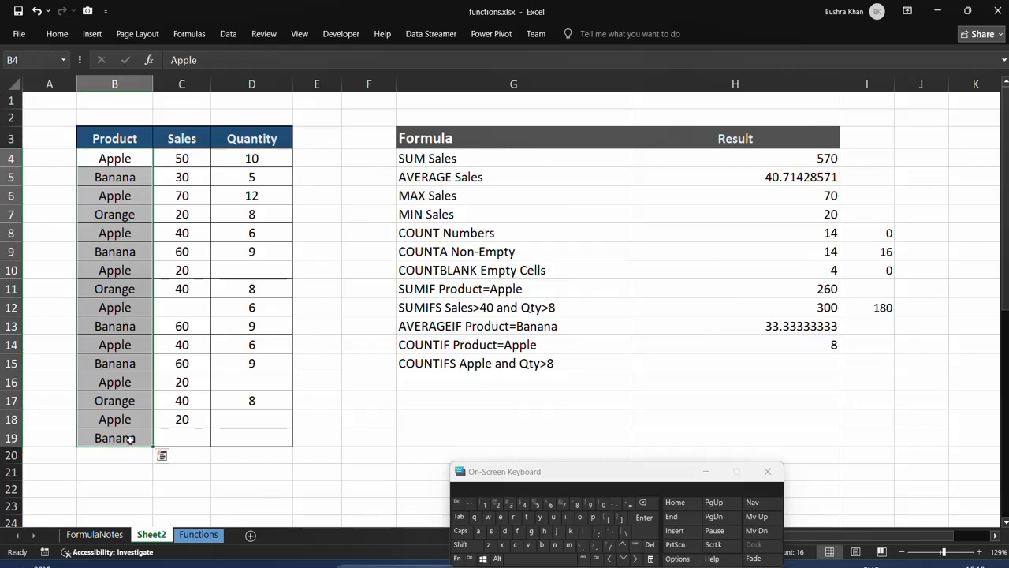
double_click(769, 343)
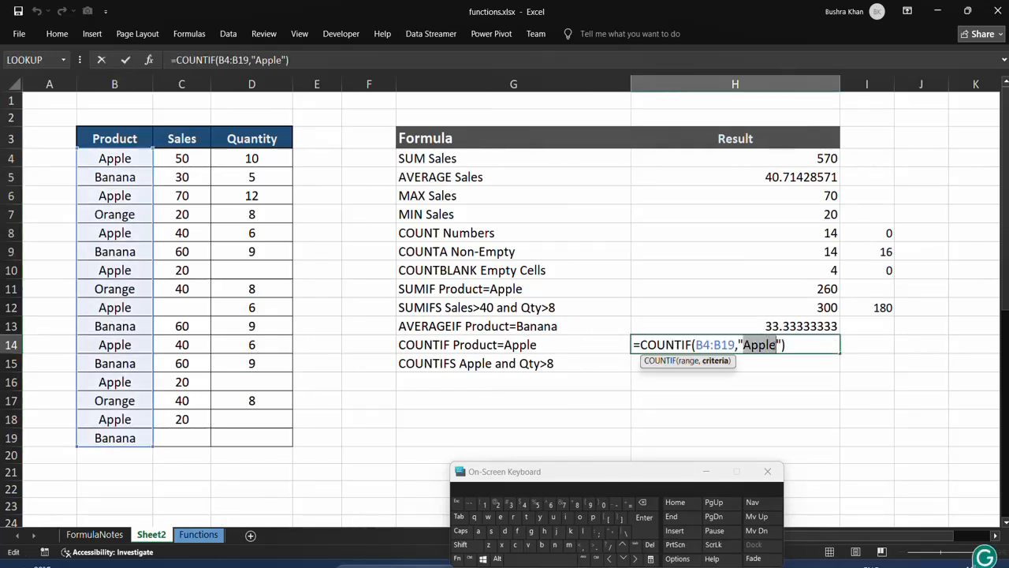
text(Banana)
key(Return)
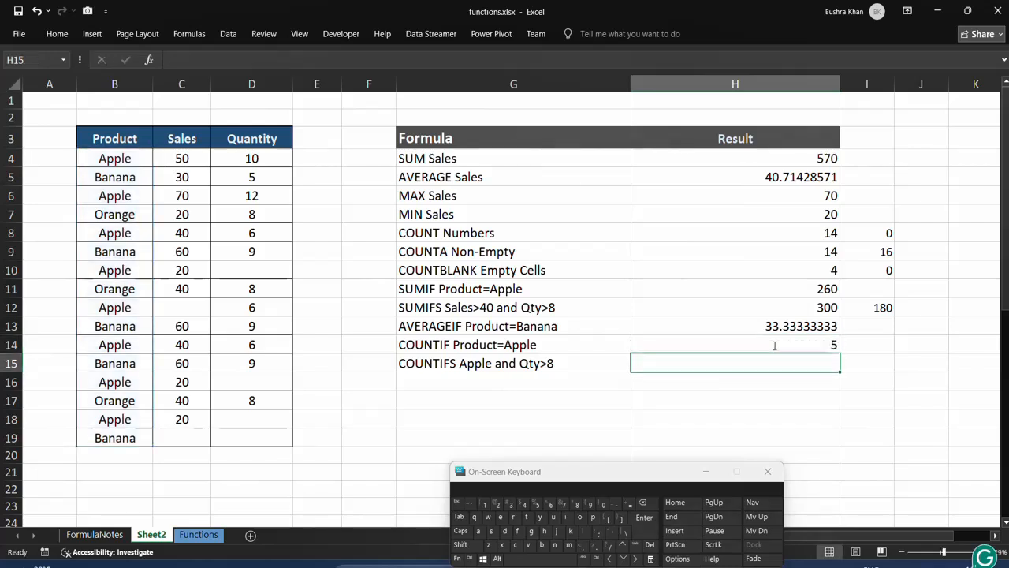
click(784, 345)
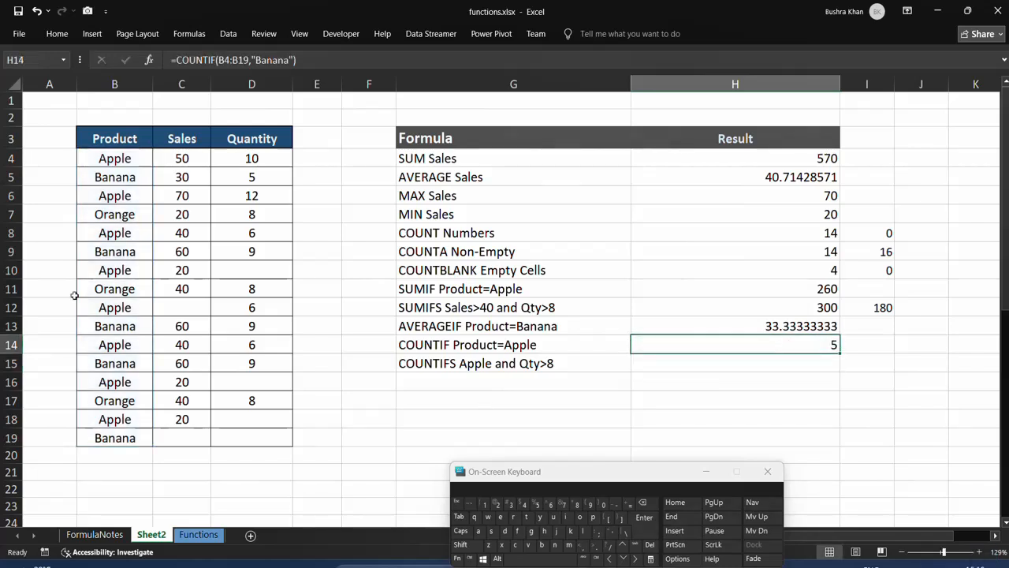
Begin a COUNTIFS formula in H15 with the Product cells B4:B19 as the first criteria range
click(678, 370)
text(=)
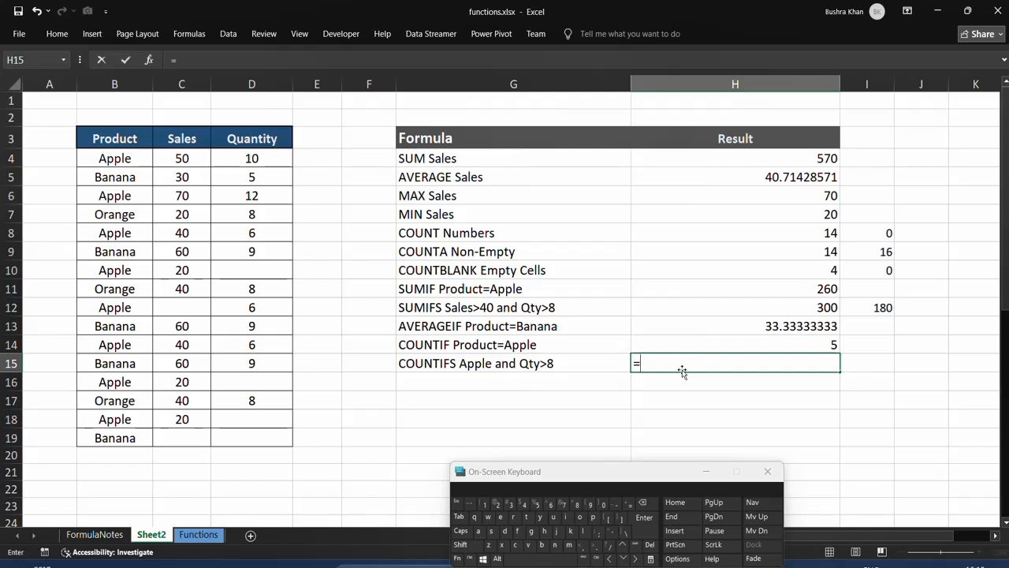
text(counti)
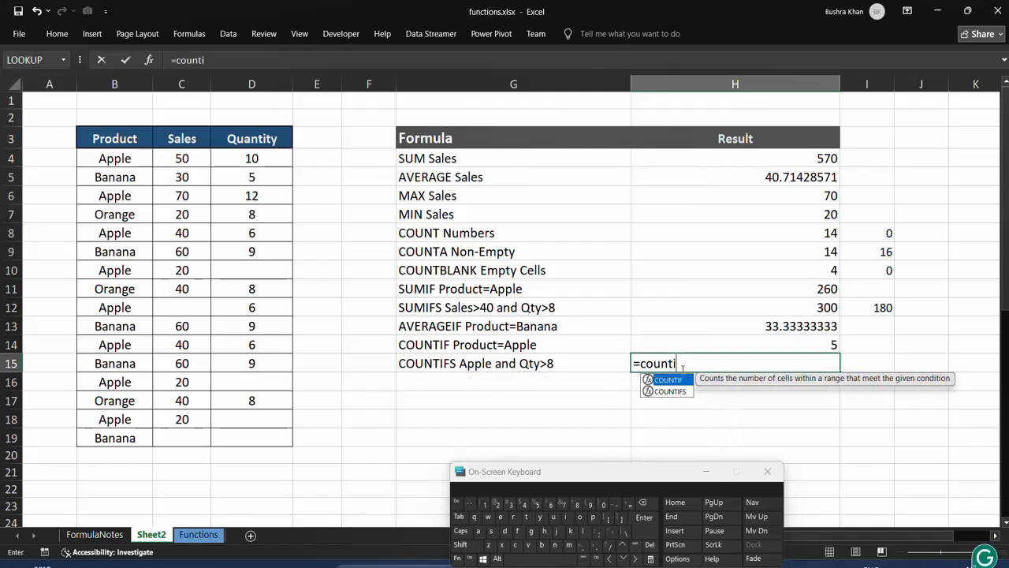
key(Down)
key(Tab)
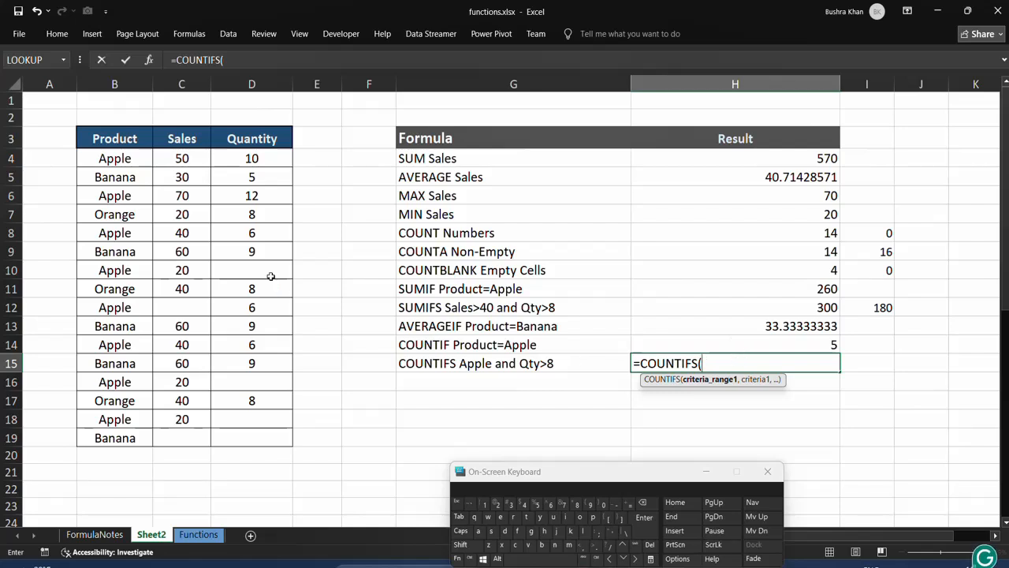
drag(115, 158, 113, 433)
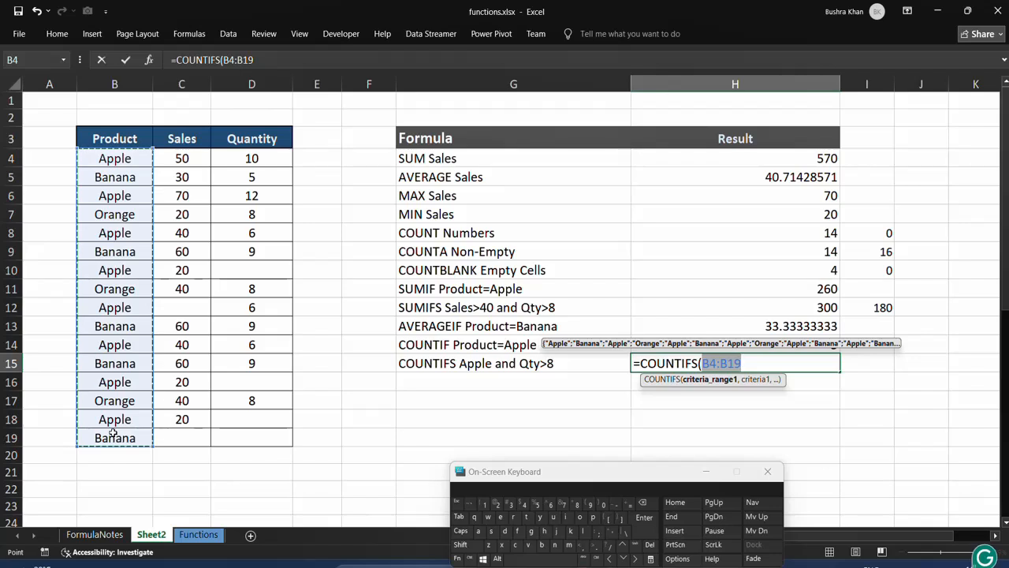
text(,)
Add "Apple" as the first criterion of the H15 COUNTIFS formula, using the on-screen keyboard for the quotation marks
click(460, 544)
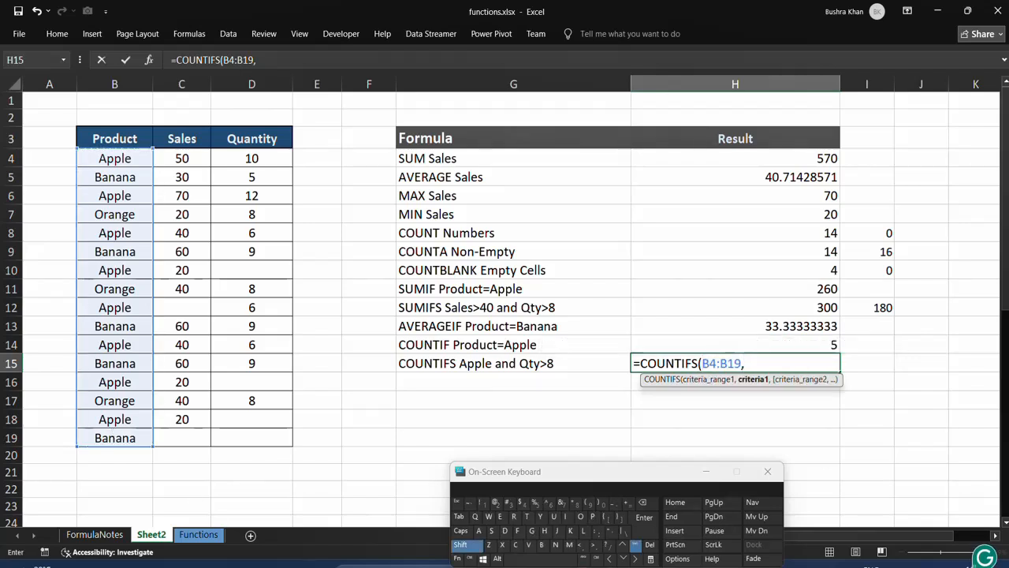
click(612, 530)
text(Apple)
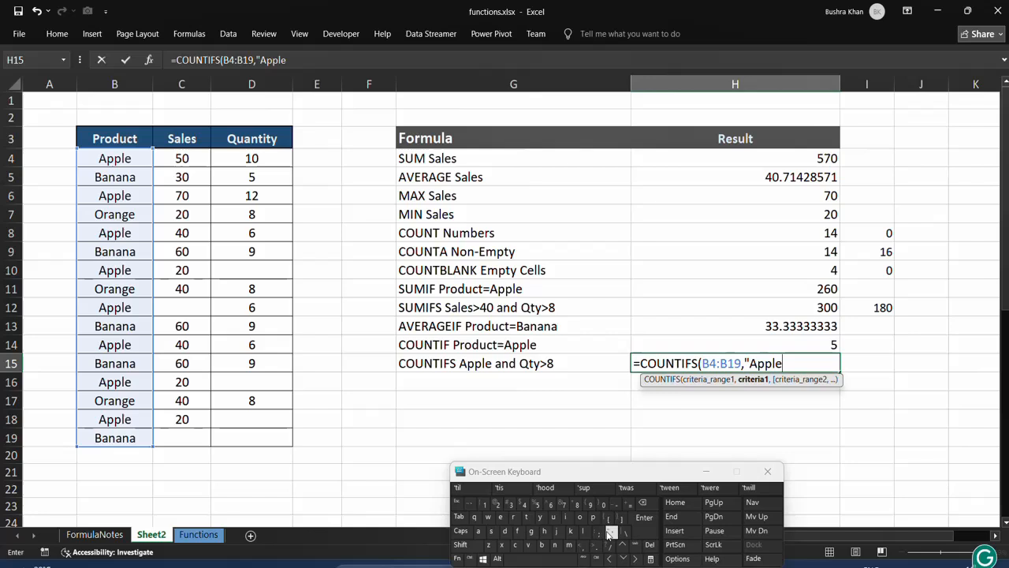
click(460, 544)
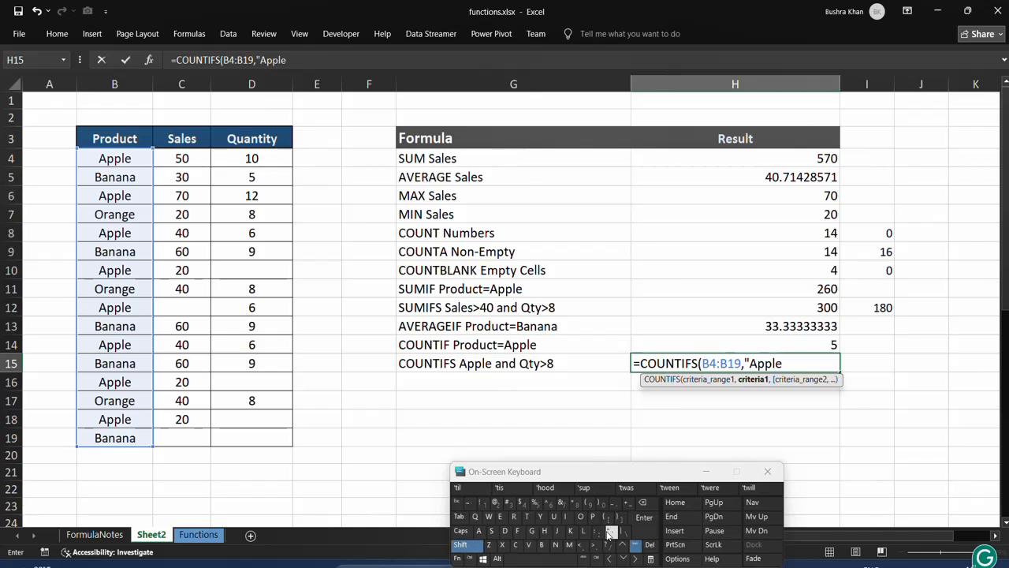
text(,)
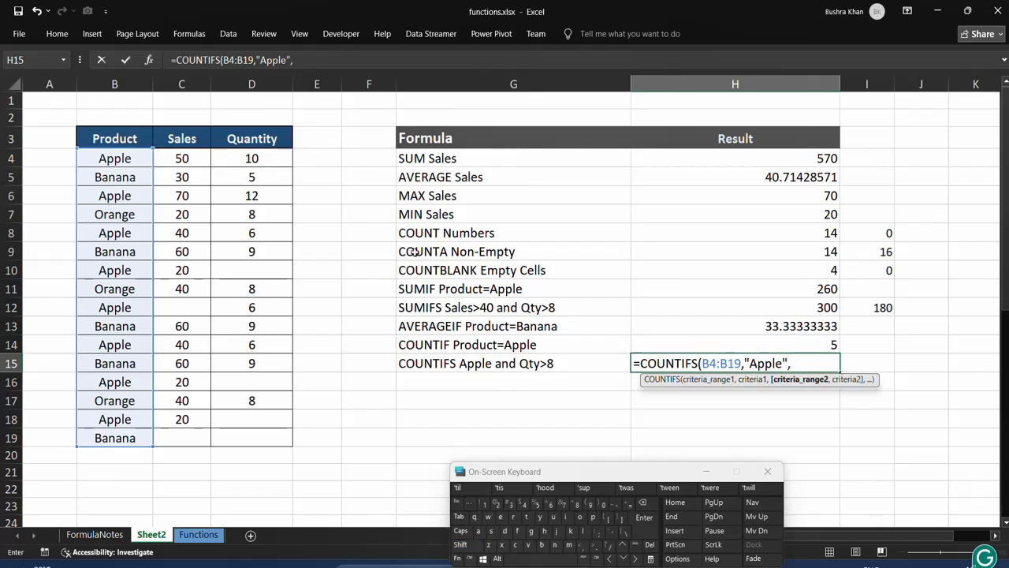
Complete the H15 COUNTIFS formula with the Quantity cells D4:D19 as the second criteria range and ">8" as its criterion
drag(252, 158, 260, 434)
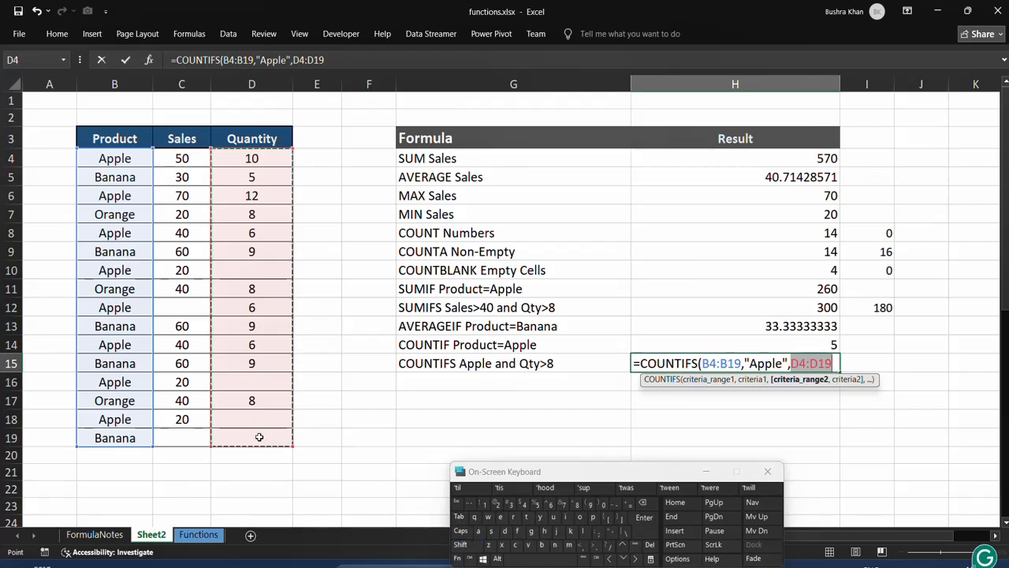
text(,)
click(460, 544)
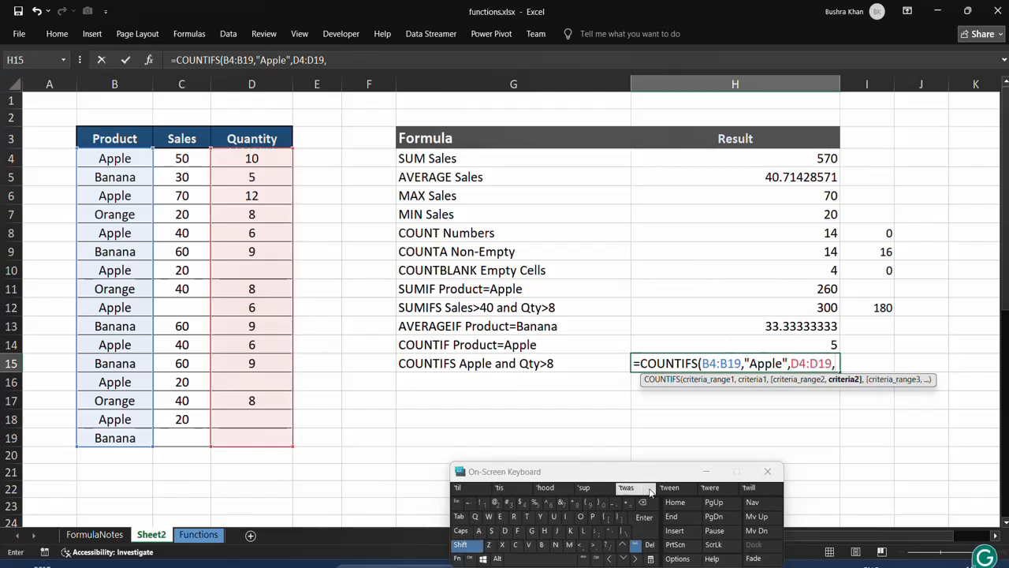
click(611, 532)
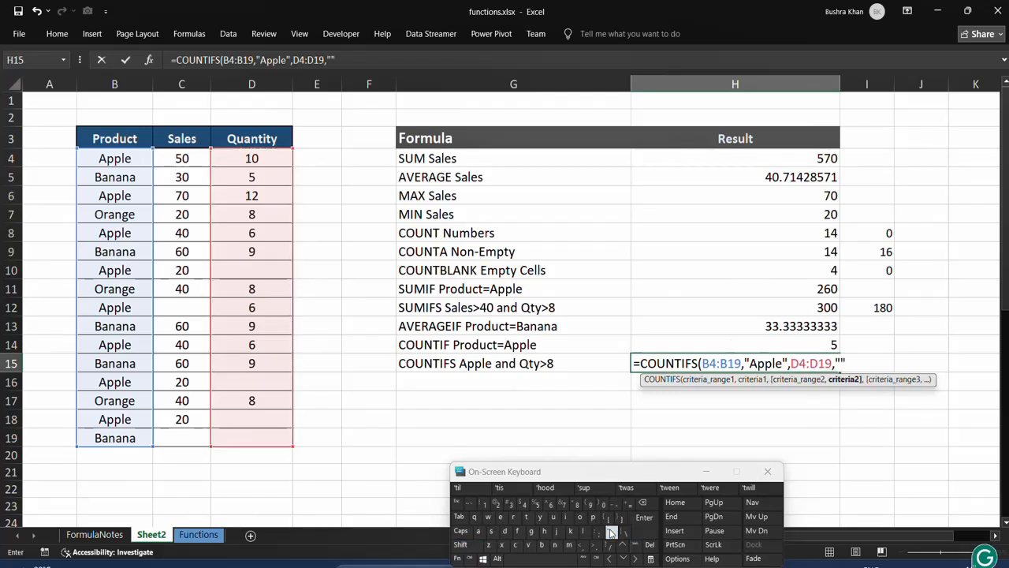
click(611, 532)
key(shift)
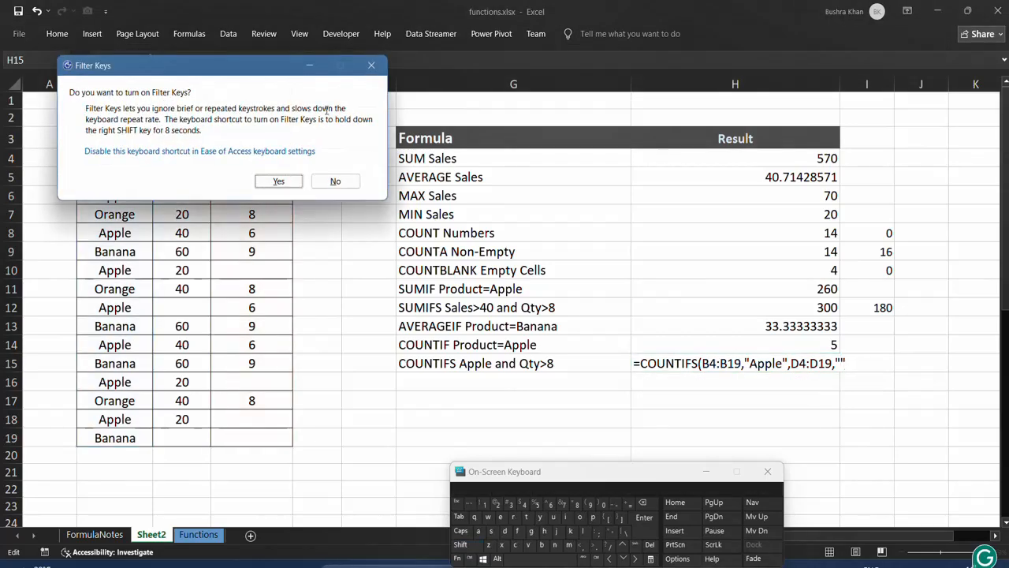
click(372, 64)
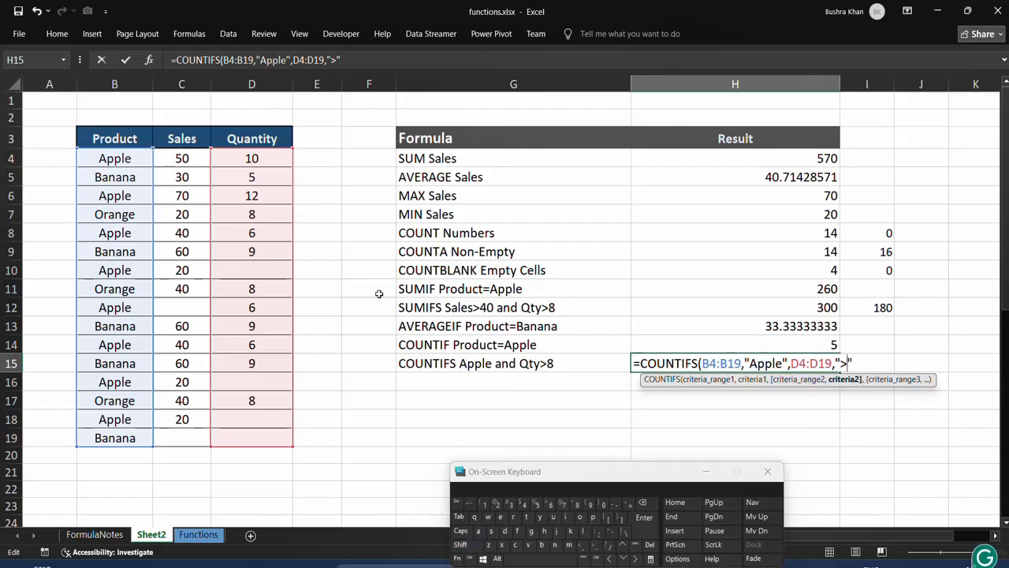
text(8)
key(shift)
text())
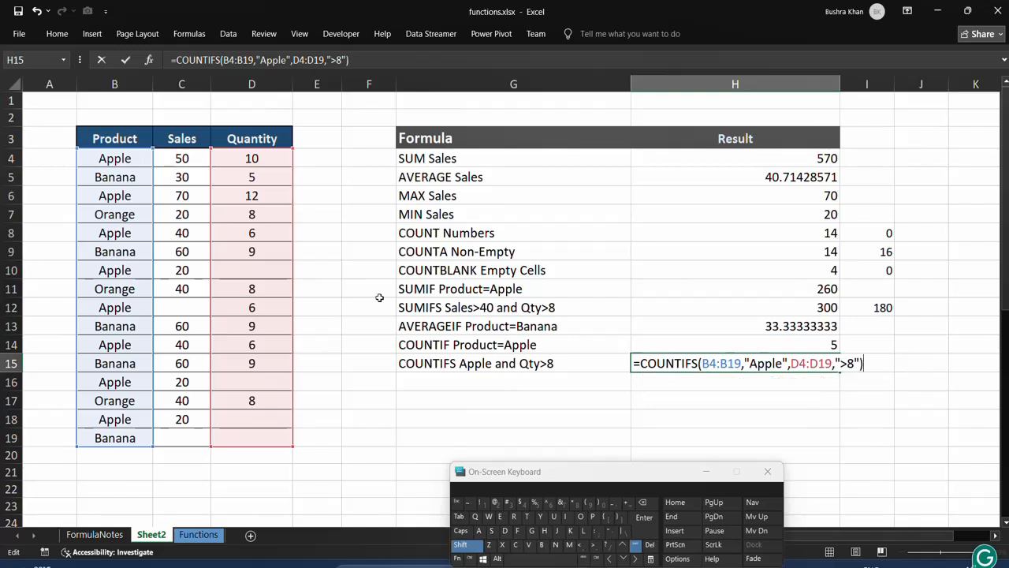
key(Return)
click(669, 361)
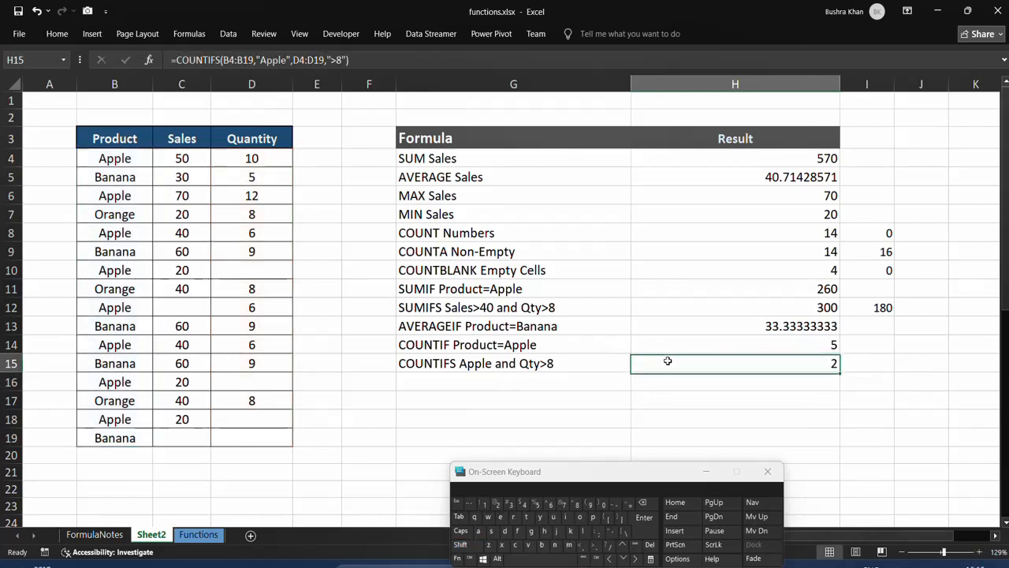
Check the first Apple rows in the Product column, and change the quantity criterion in the H15 COUNTIFS formula to ">5"
click(116, 159)
click(117, 196)
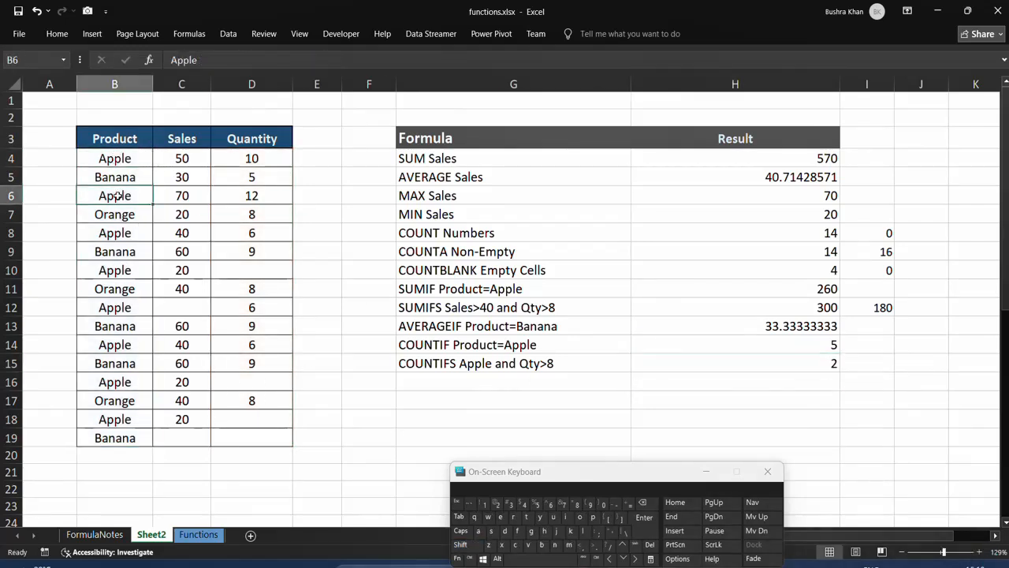
double_click(797, 364)
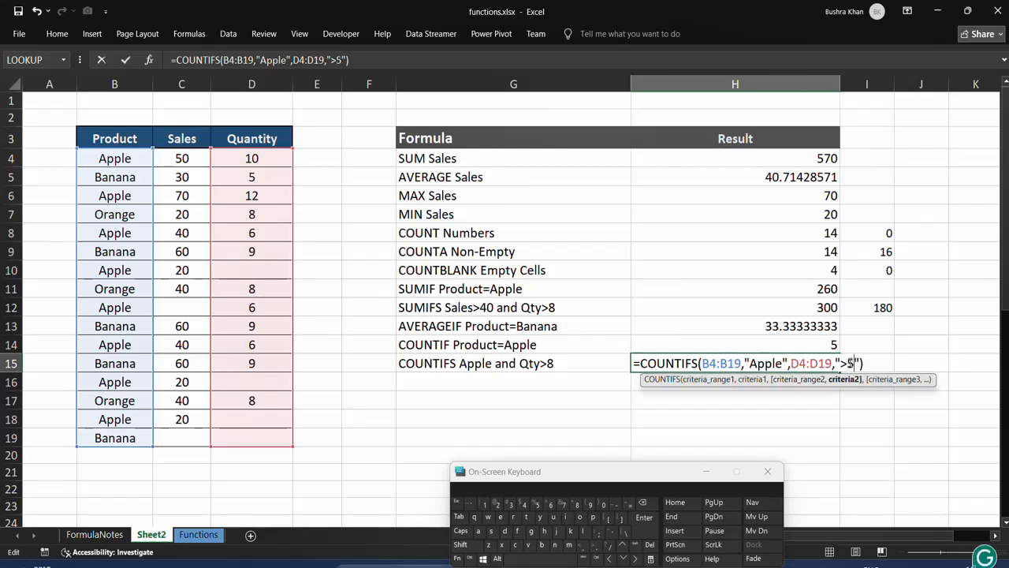
key(Return)
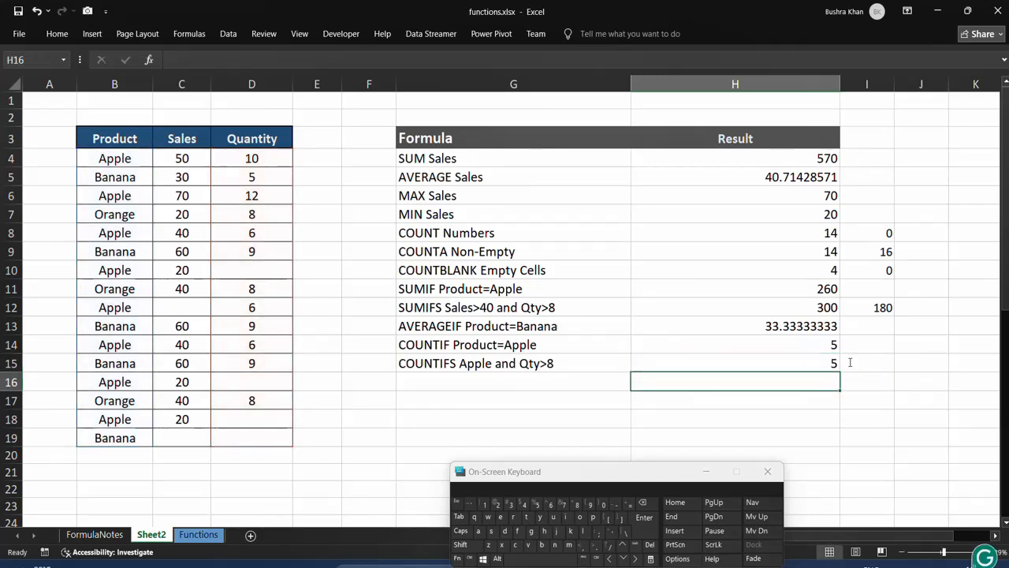
Reopen the H15 COUNTIFS formula and set its quantity criterion back to ">8"
click(777, 360)
double_click(776, 361)
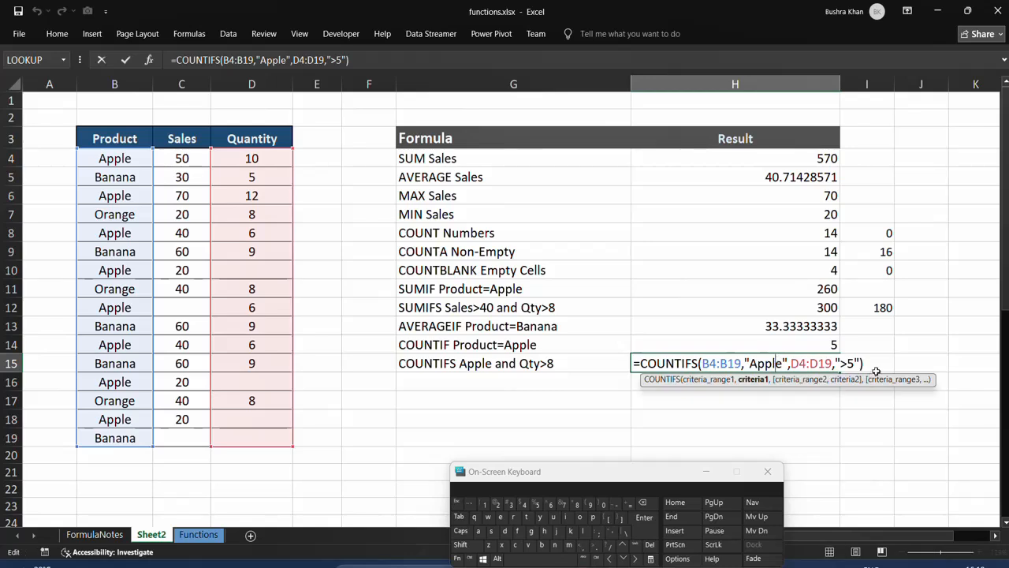
key(BackSpace)
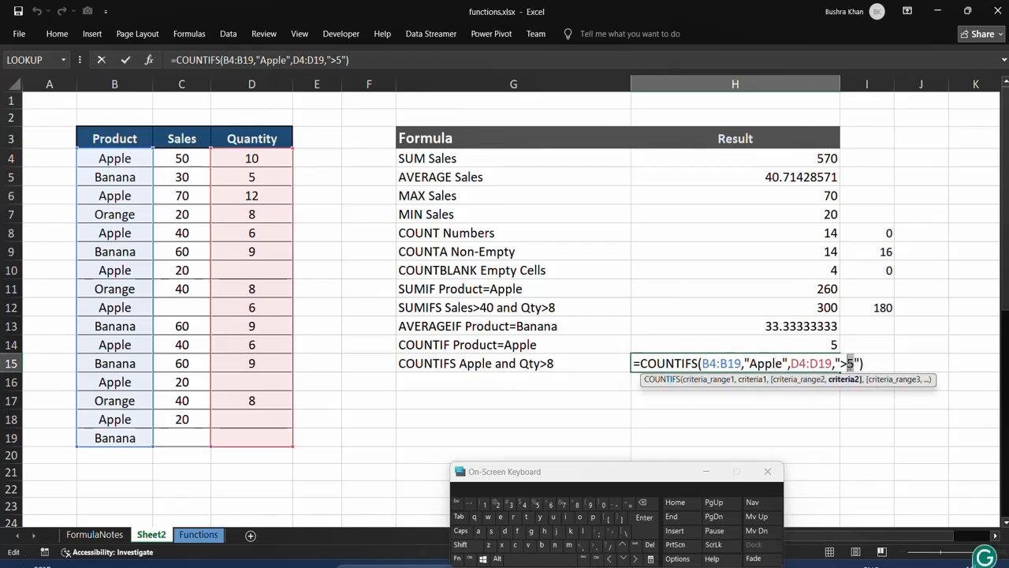
text(8)
key(Return)
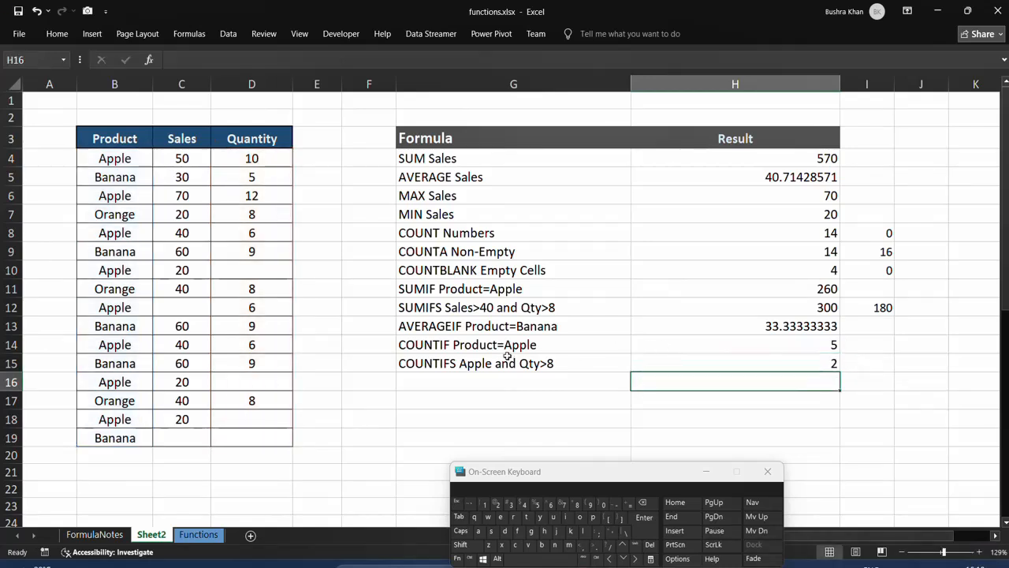